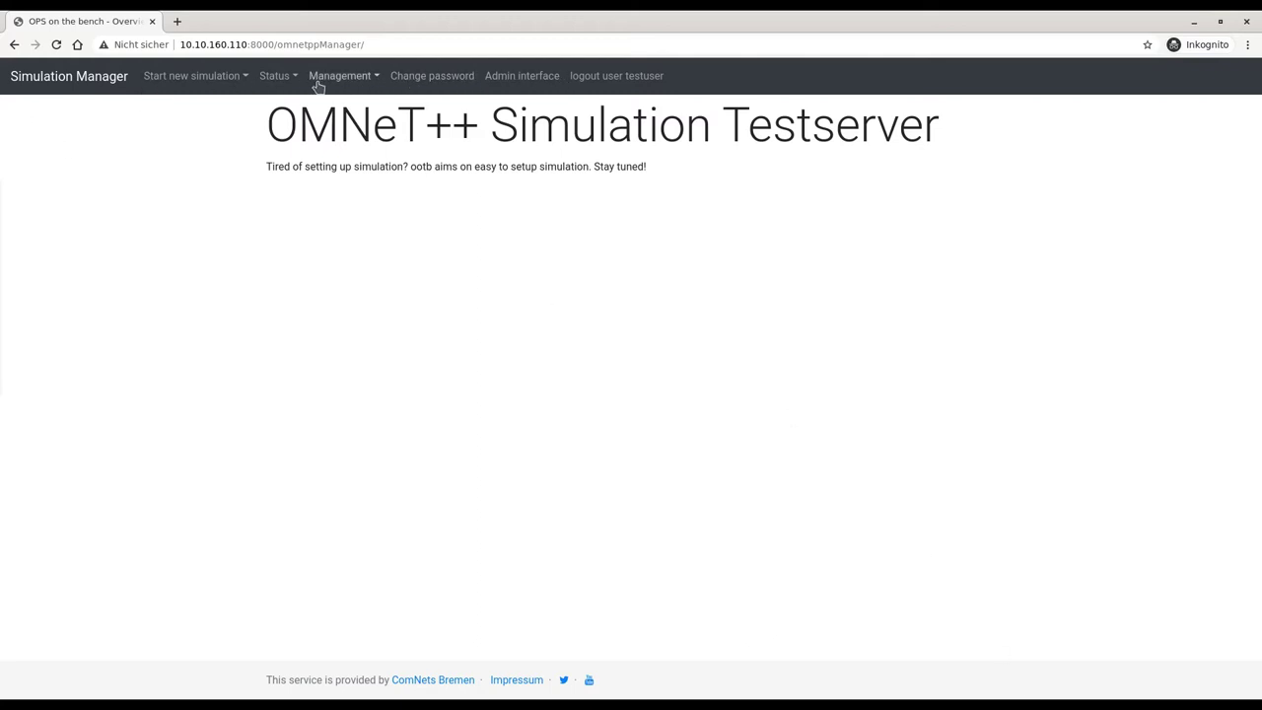
- Start a benchmark simulation titled 'Summit-Test' with Config Benchmark 01 Taxi Scenario and continue
left_click(224, 85)
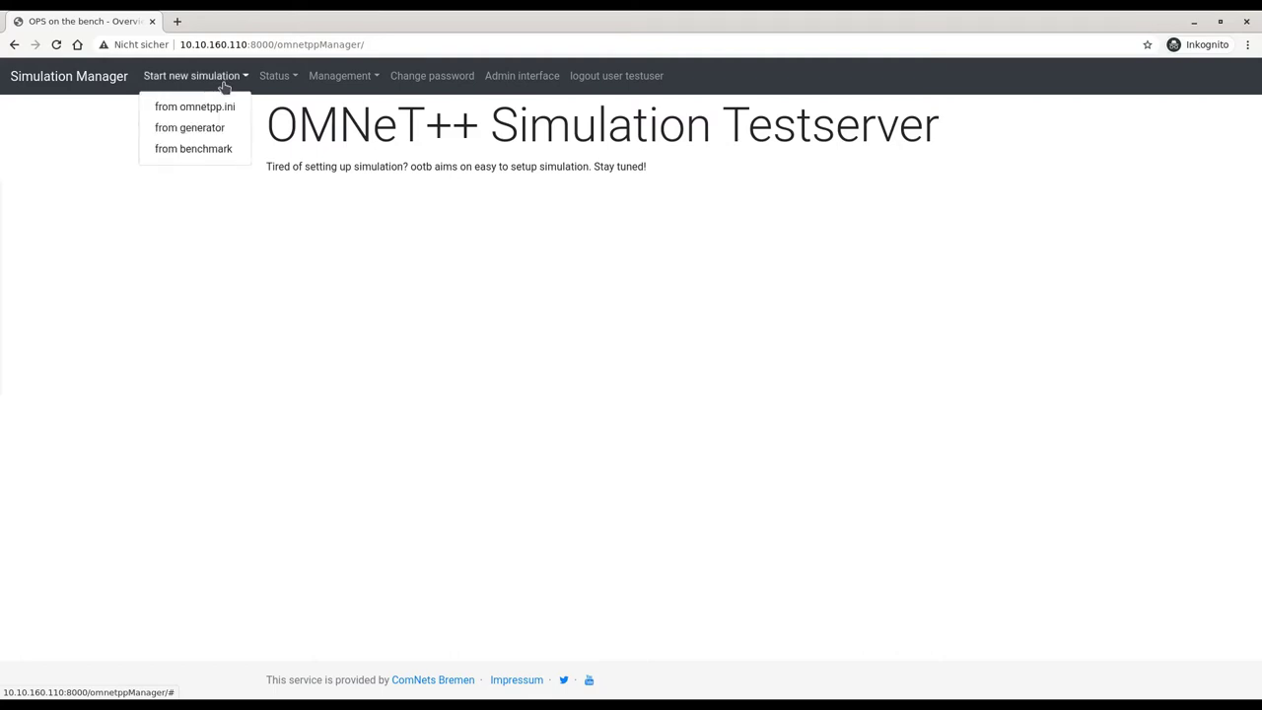
left_click(209, 153)
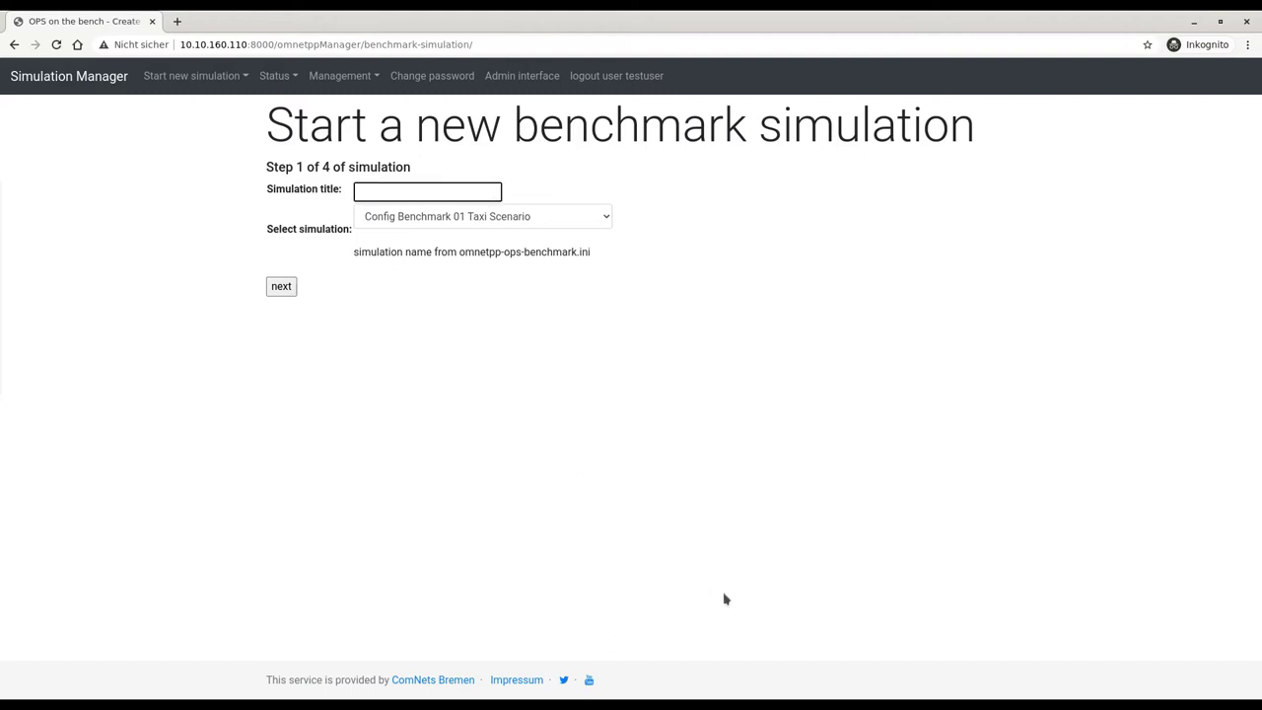
type("Summit-Test")
left_click(430, 218)
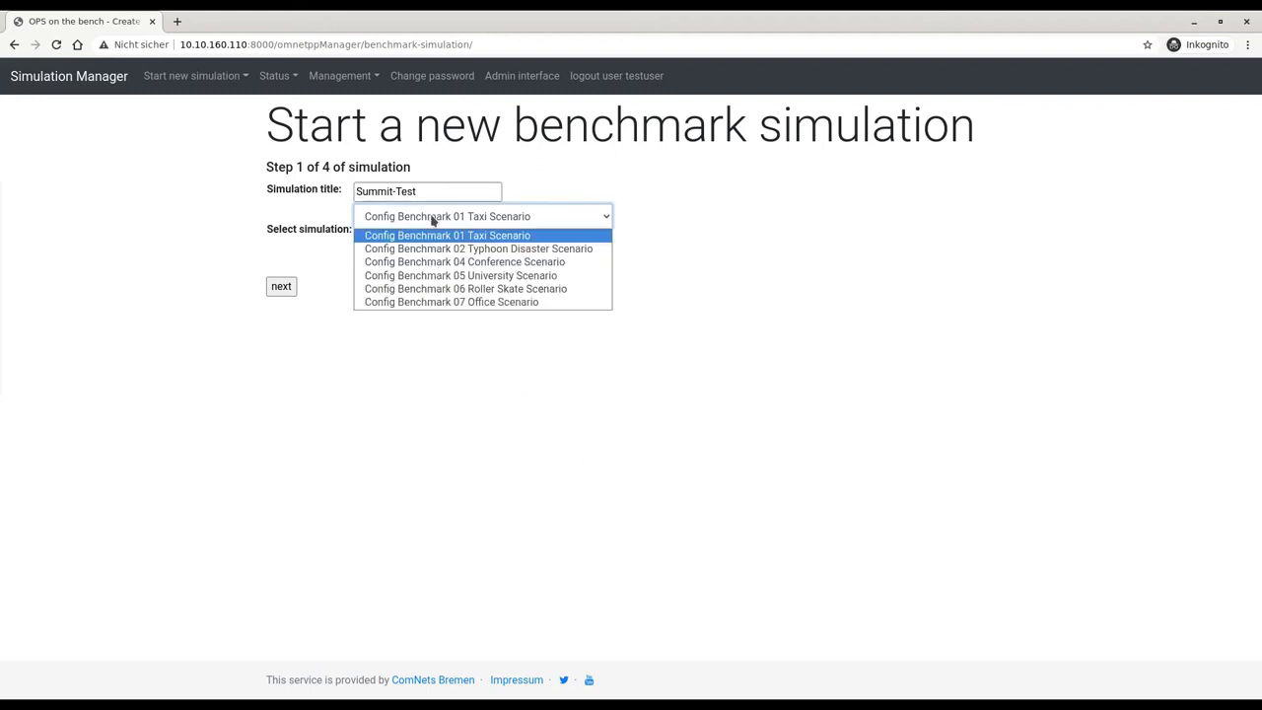
left_click(501, 237)
left_click(280, 292)
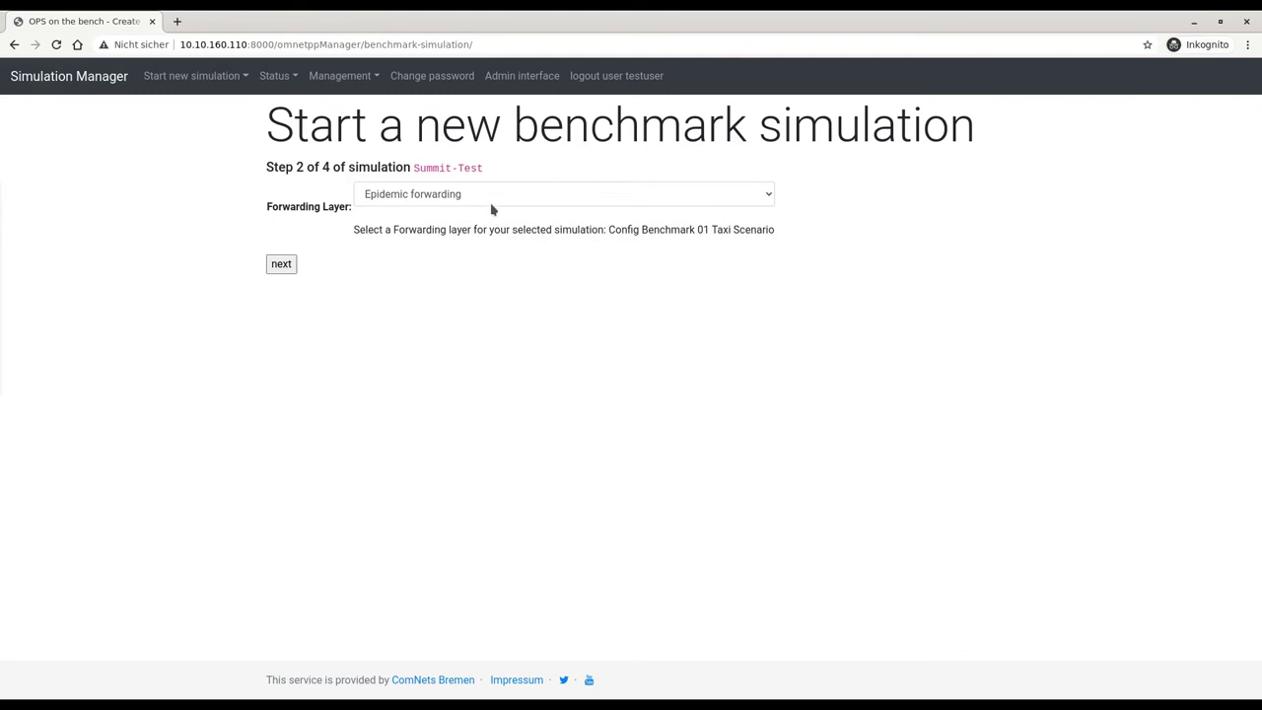
- Choose Keetchi forwarding, then accept the default seed and forwarding parameters
left_click(492, 202)
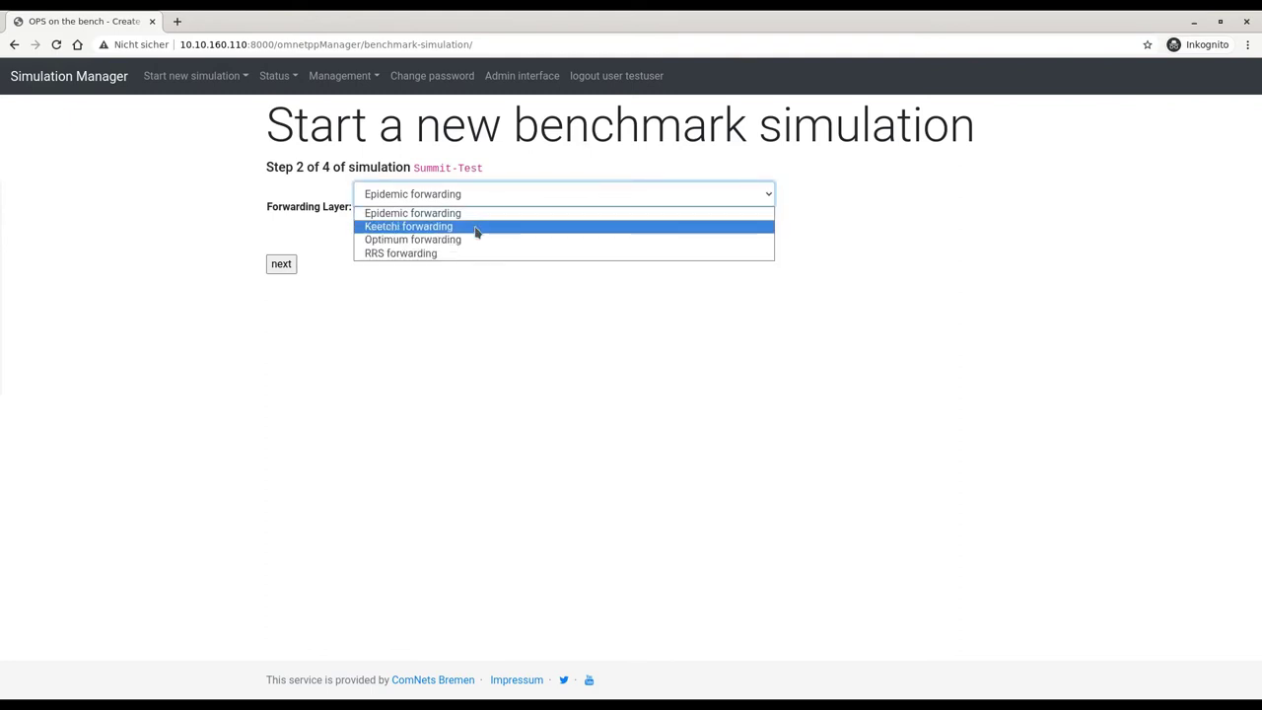
left_click(475, 226)
left_click(281, 266)
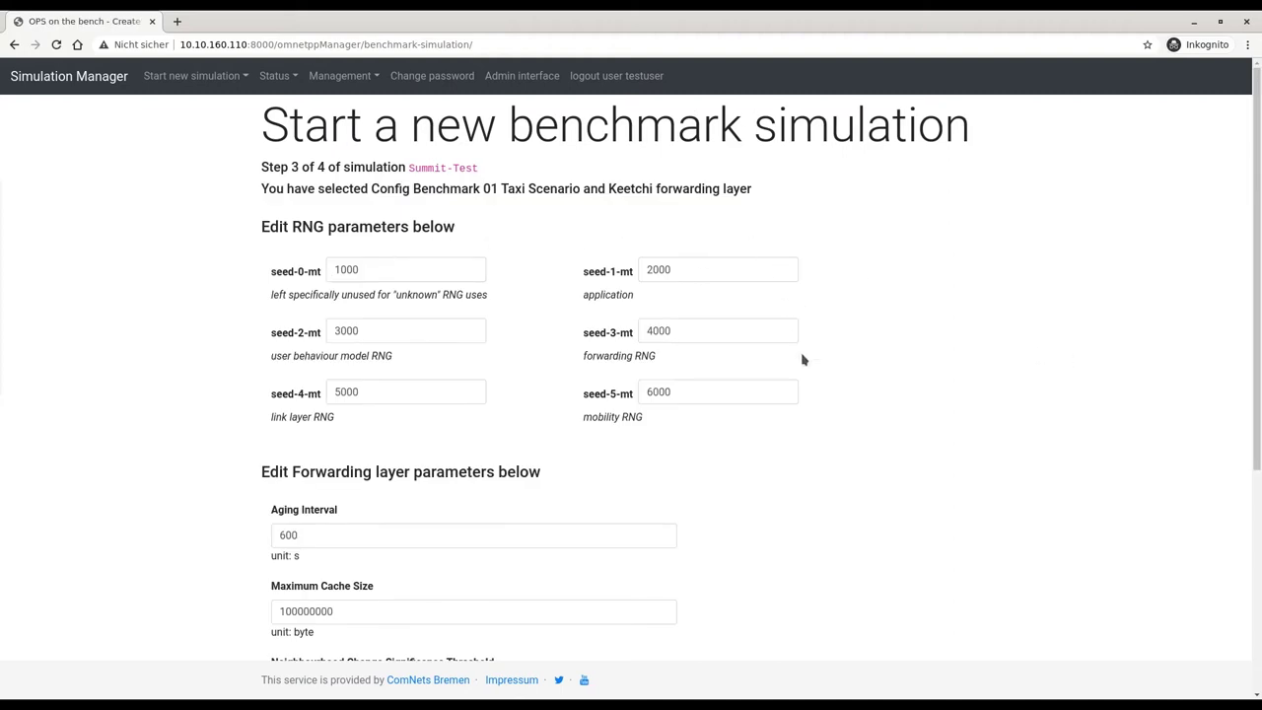
scroll(848, 425, "down", 1)
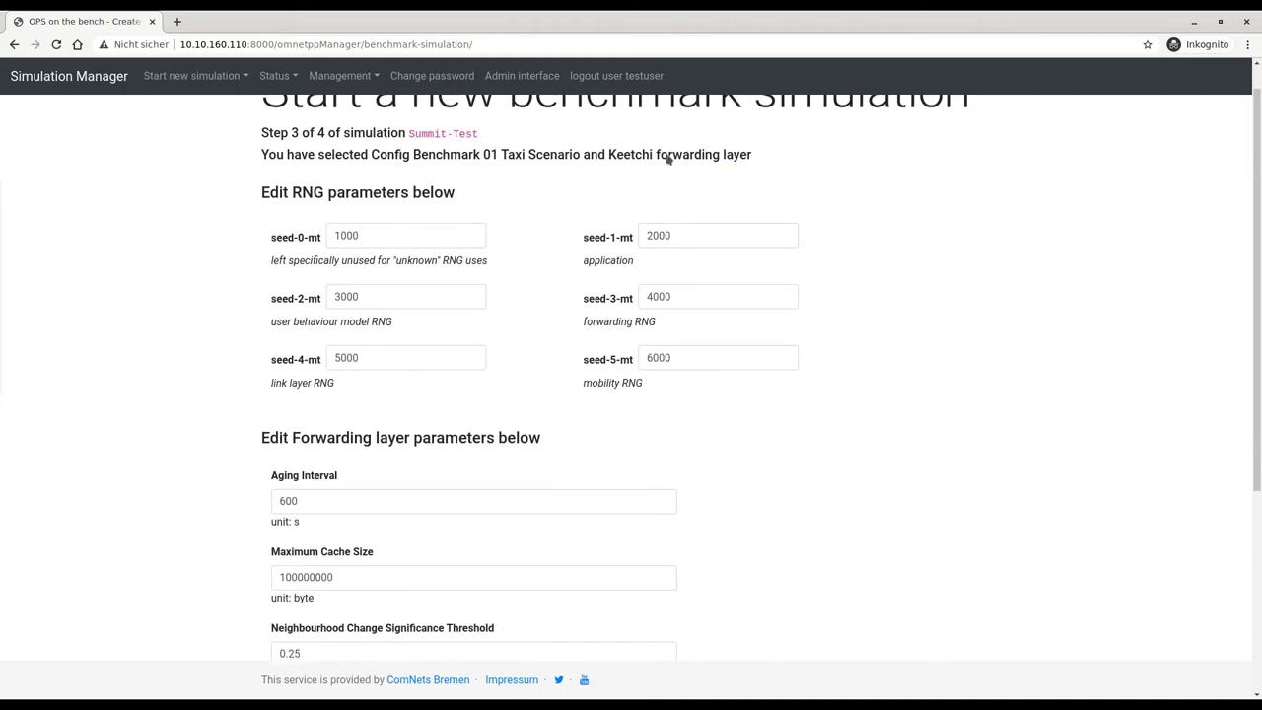
scroll(461, 404, "down", 3)
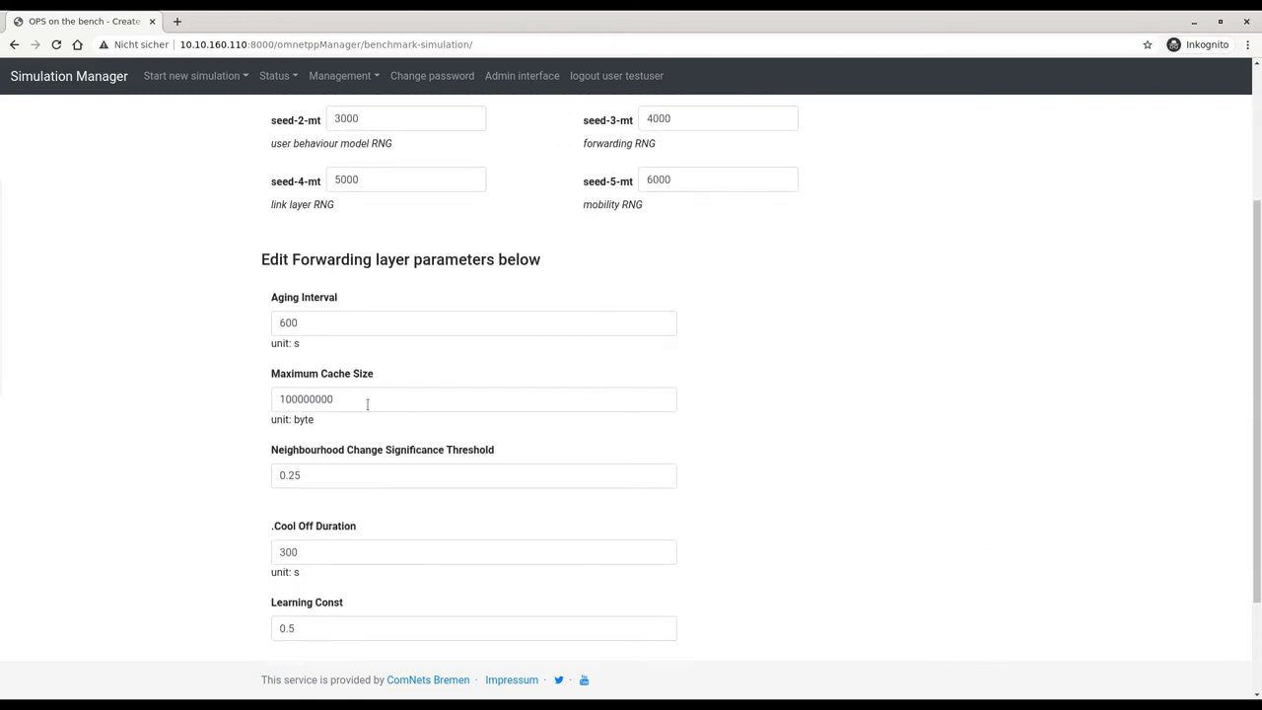
scroll(377, 408, "down", 3)
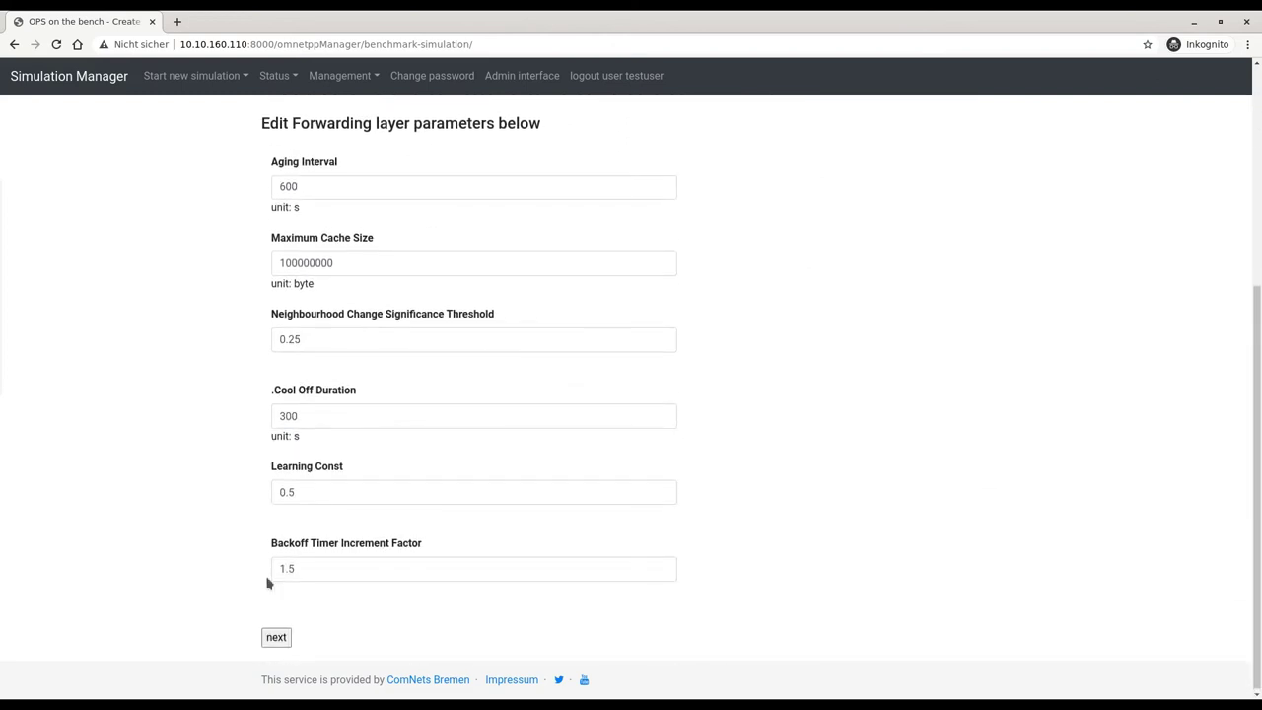
left_click(276, 638)
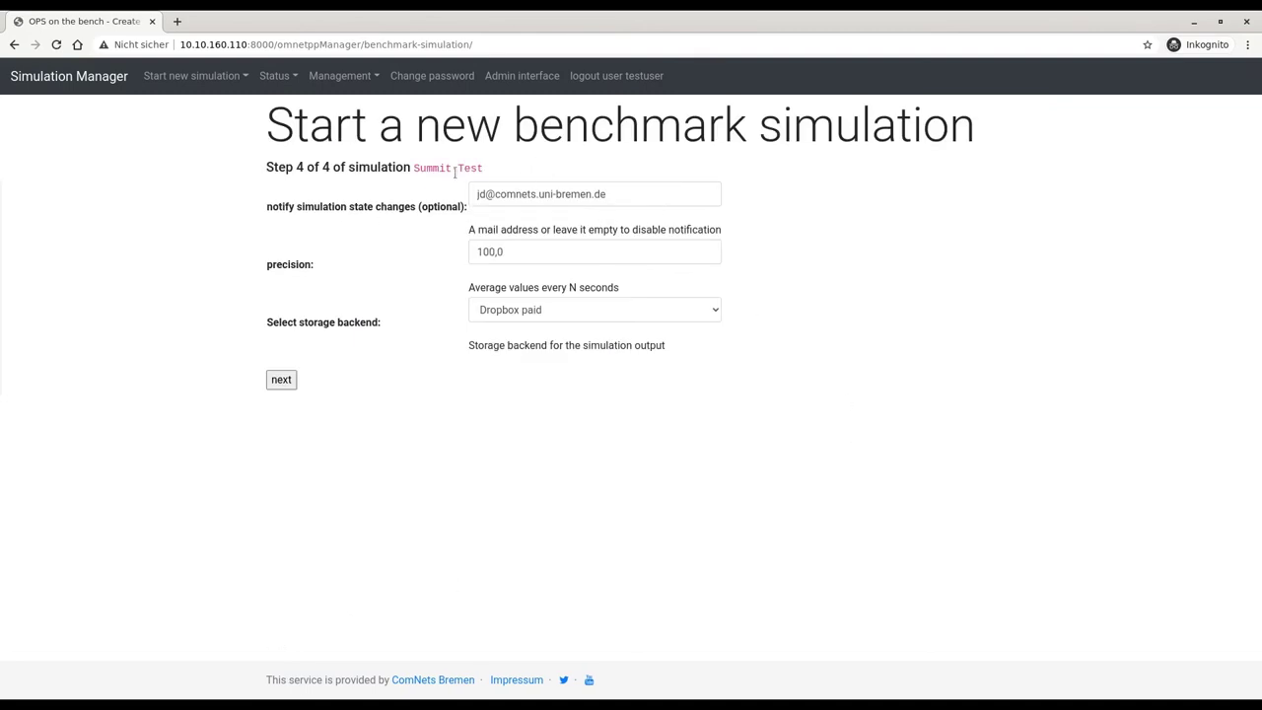
- Keep Dropbox paid as the storage backend and submit the Summit-Test benchmark
left_click(509, 313)
left_click(510, 313)
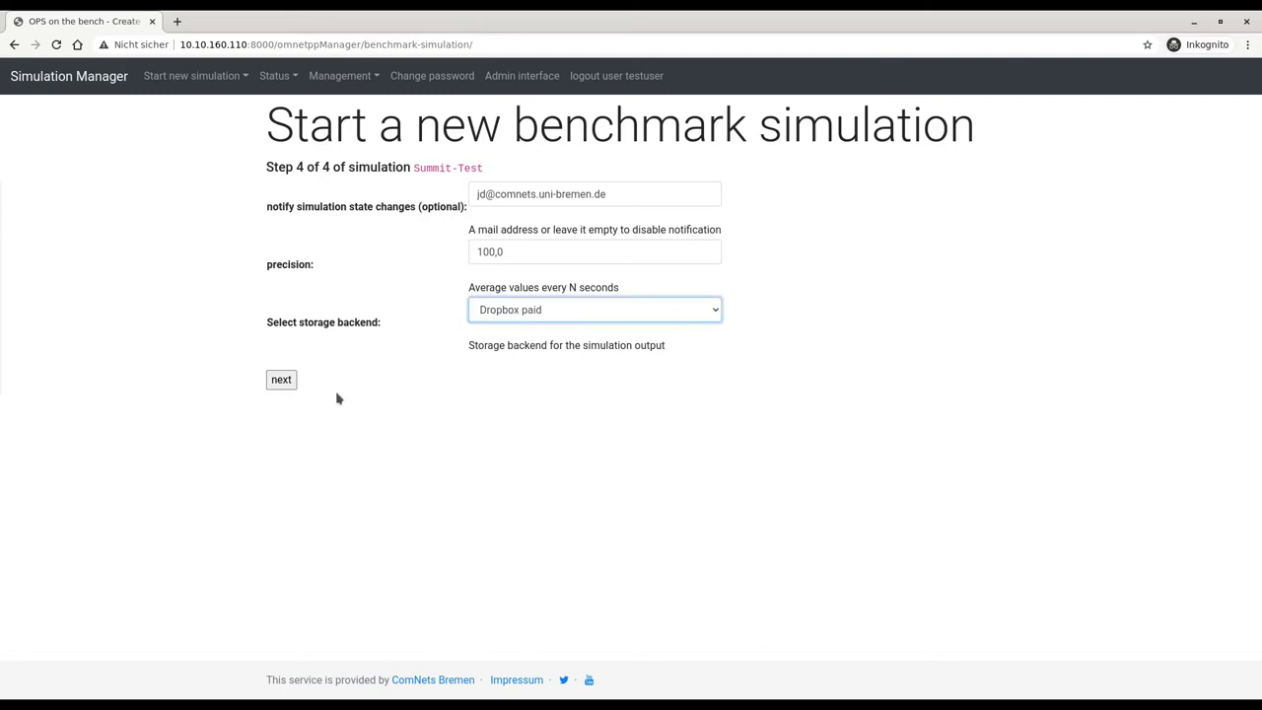
left_click(281, 380)
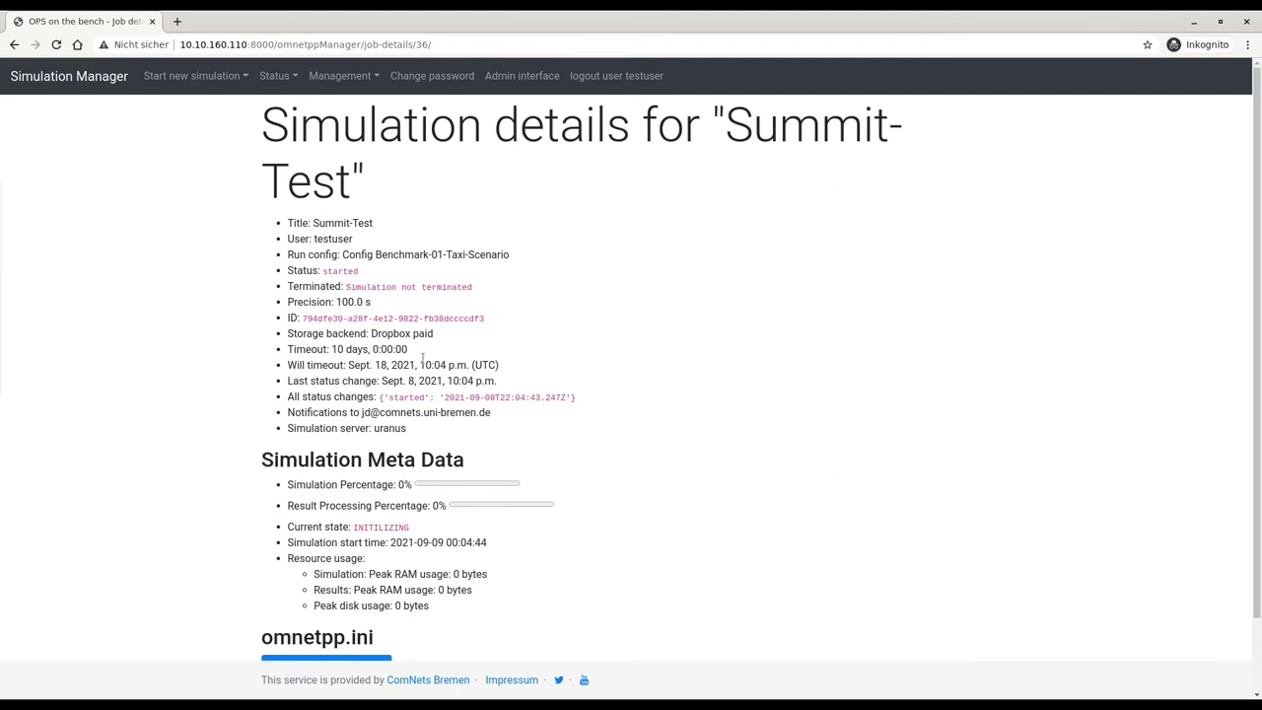
- Expand and scroll through Summit-Test's omnetpp.ini configuration
scroll(423, 359, "down", 2)
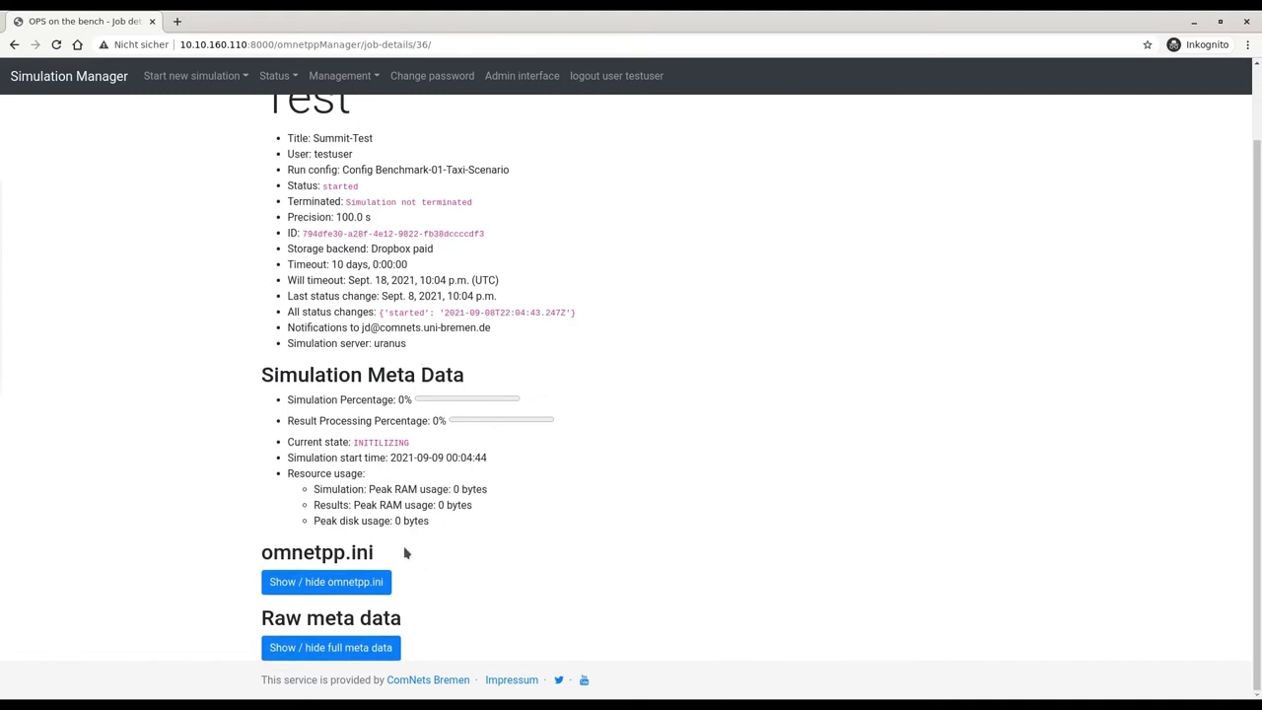
left_click(348, 584)
scroll(459, 534, "down", 7)
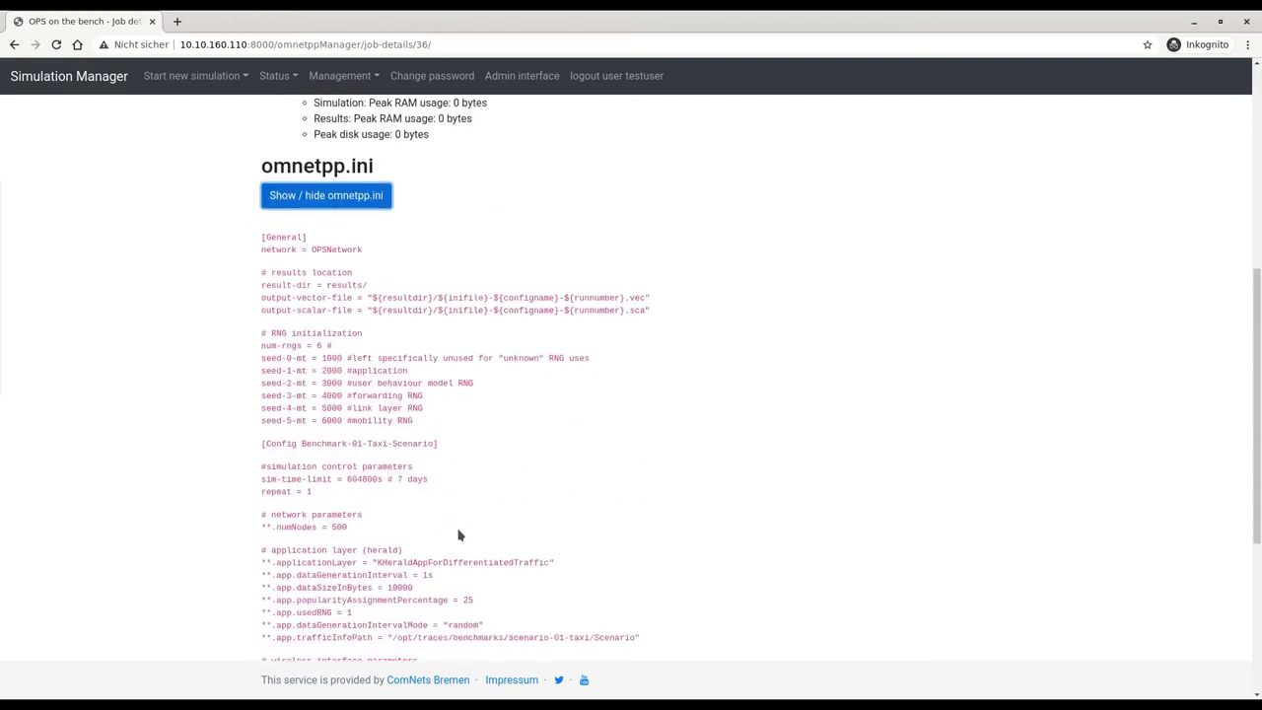
scroll(458, 534, "down", 1)
scroll(493, 532, "up", 15)
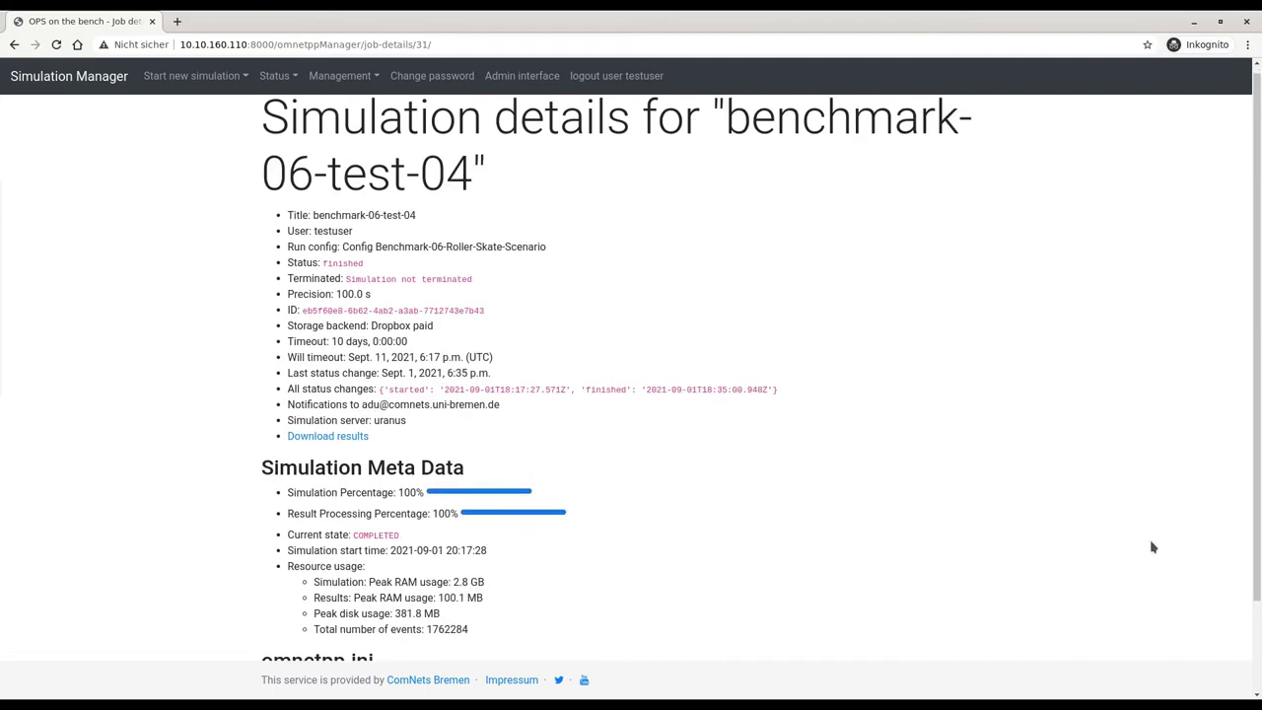
- Show and hide benchmark-06-test-04's omnetpp.ini, then open its results download
scroll(1122, 547, "down", 1)
scroll(1122, 547, "up", 1)
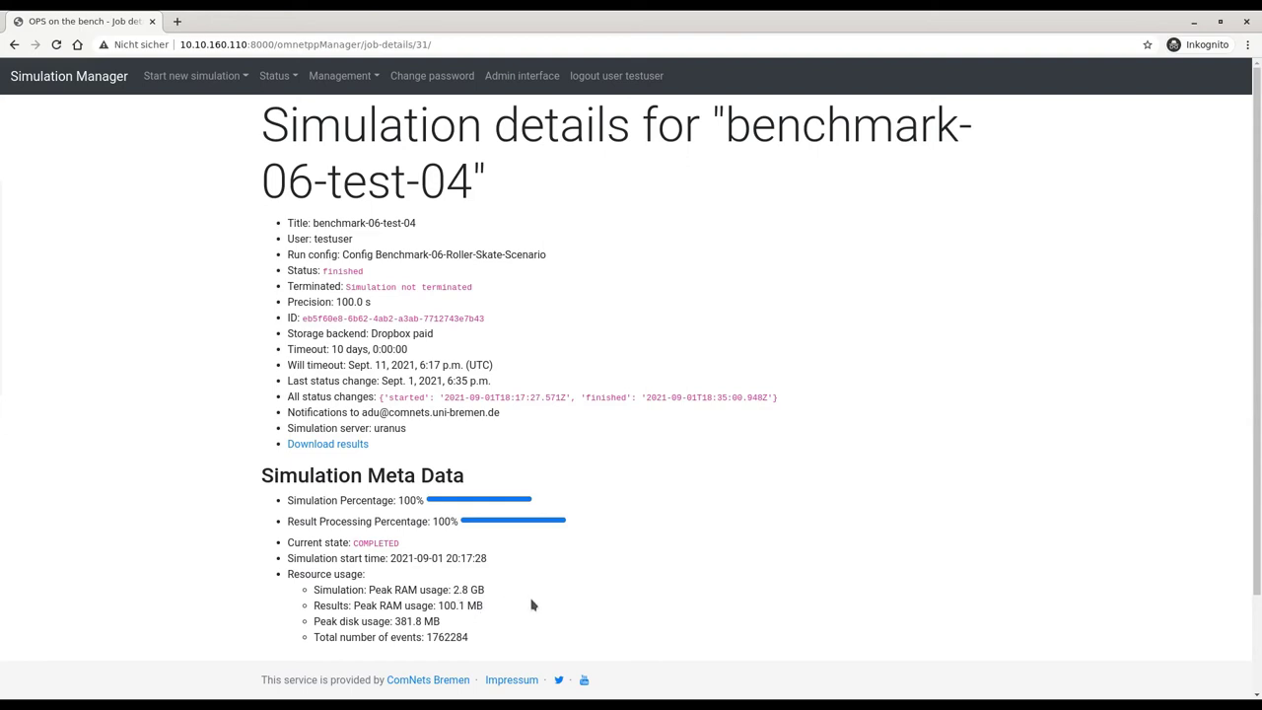
scroll(530, 604, "down", 3)
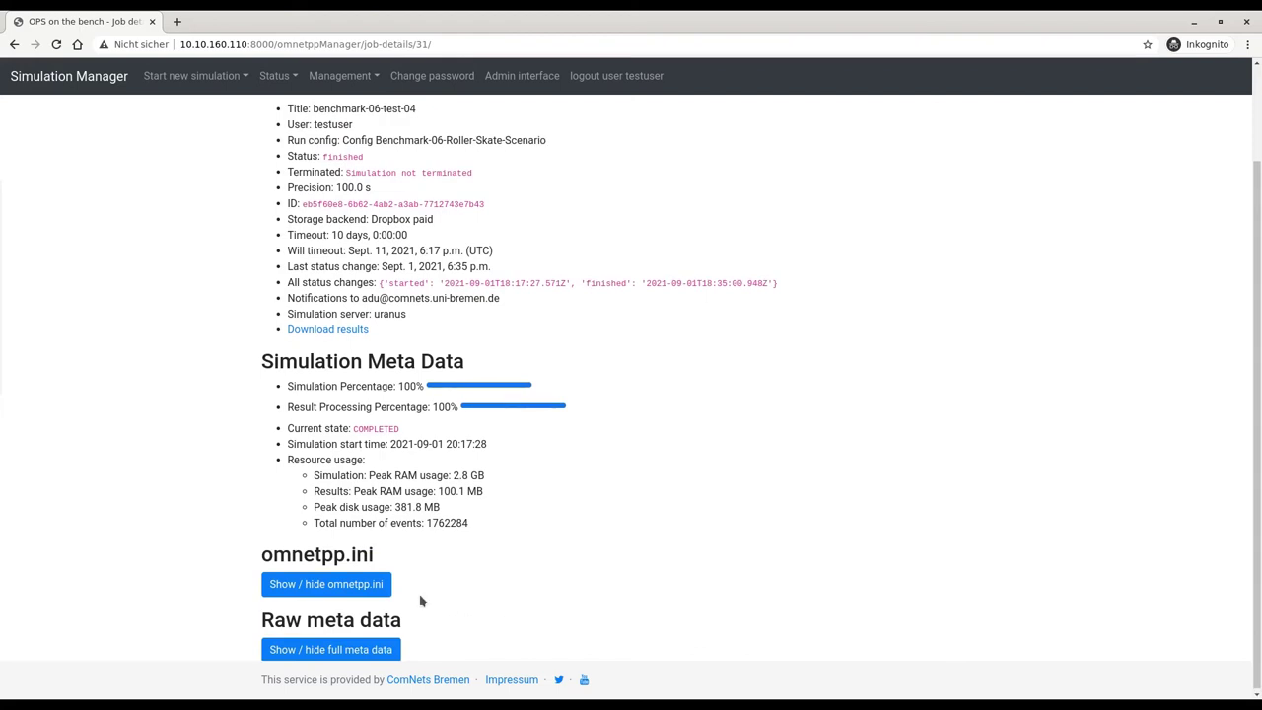
left_click(345, 580)
scroll(443, 577, "down", 6)
scroll(328, 459, "up", 4)
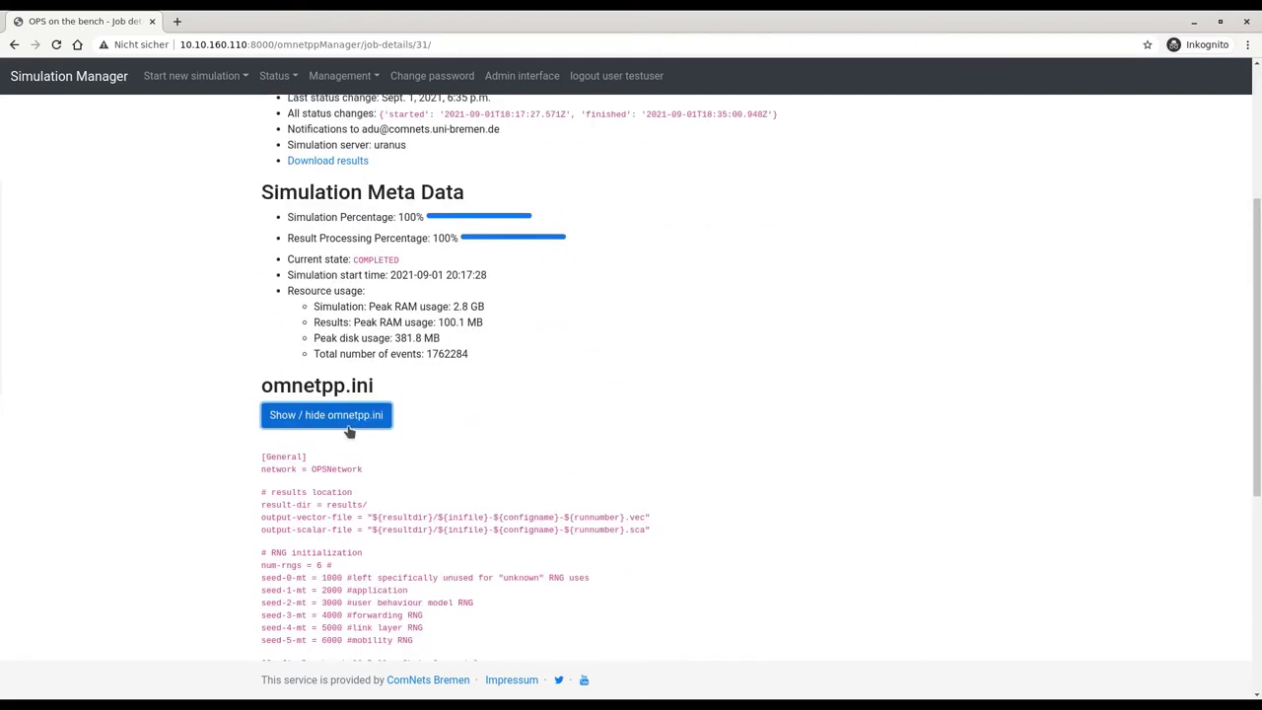
left_click(347, 423)
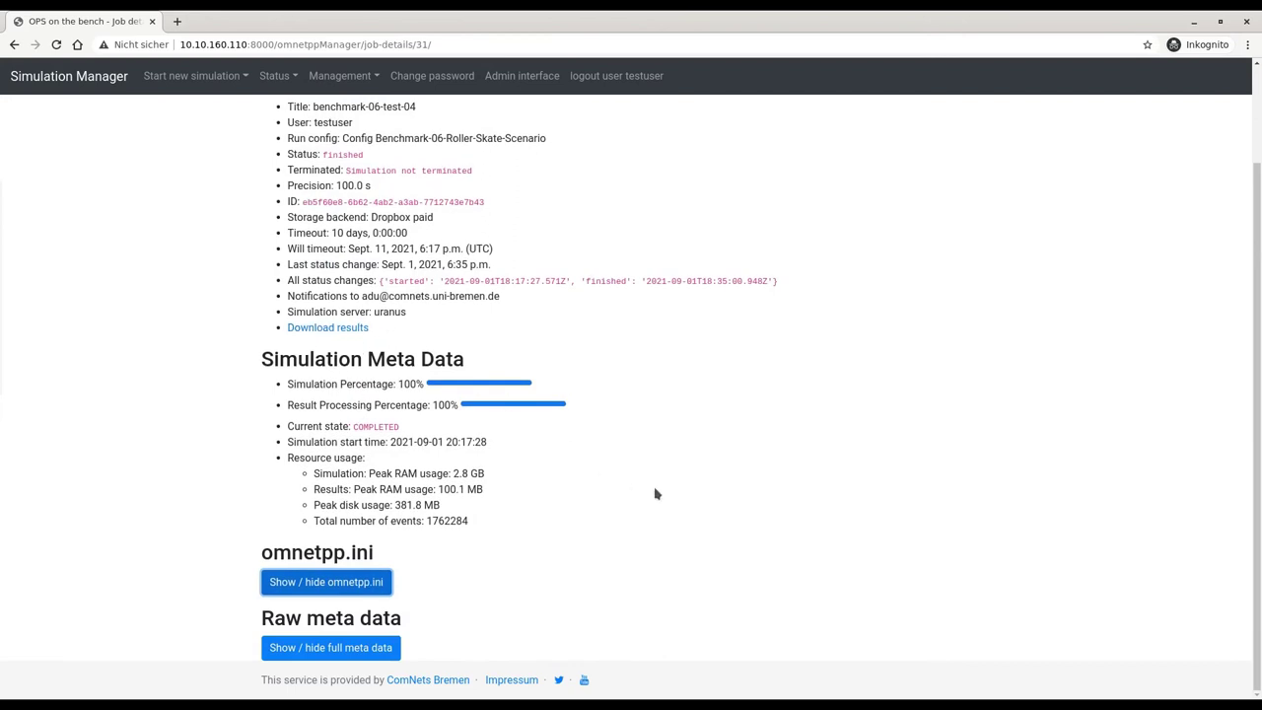
scroll(362, 375, "up", 1)
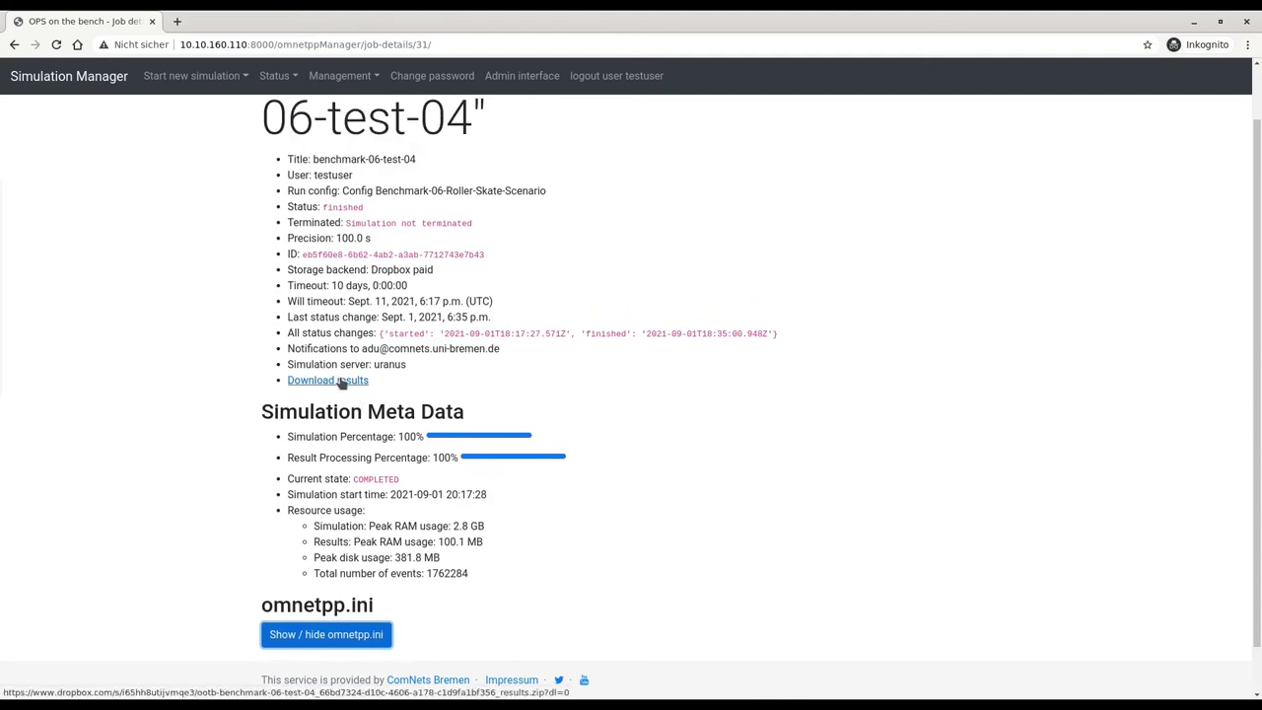
left_click(340, 383)
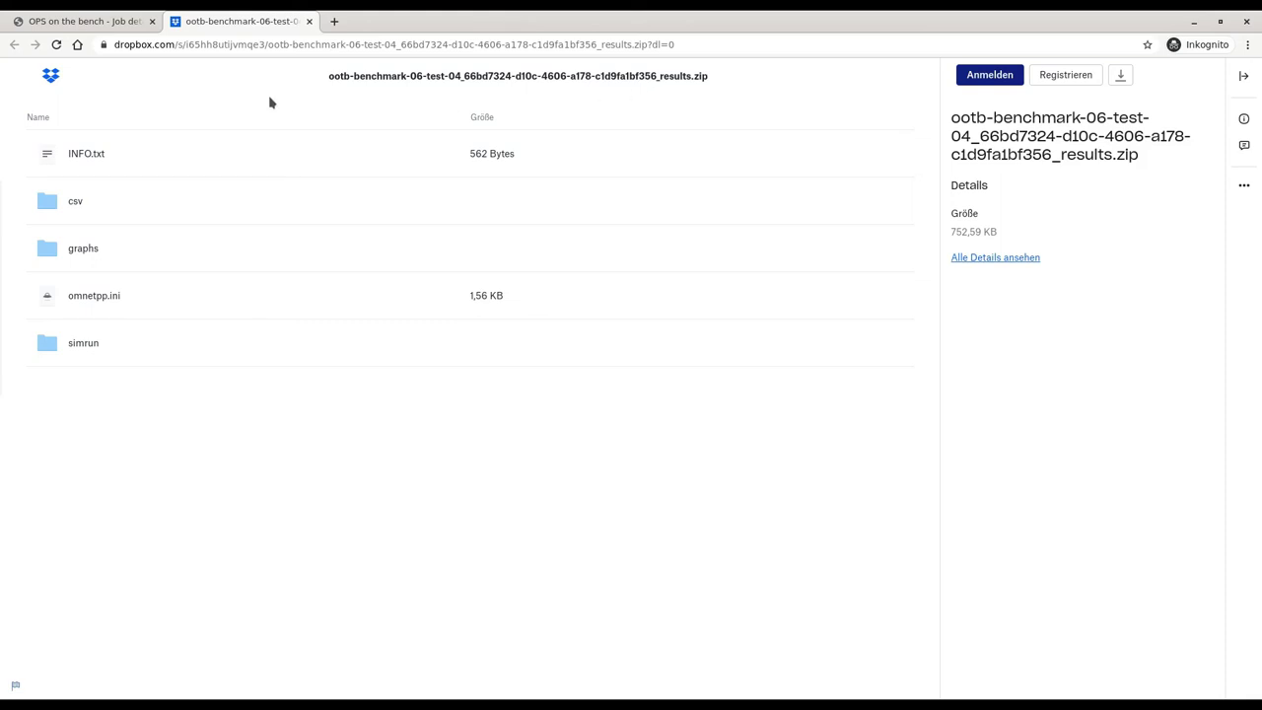
left_click(79, 155)
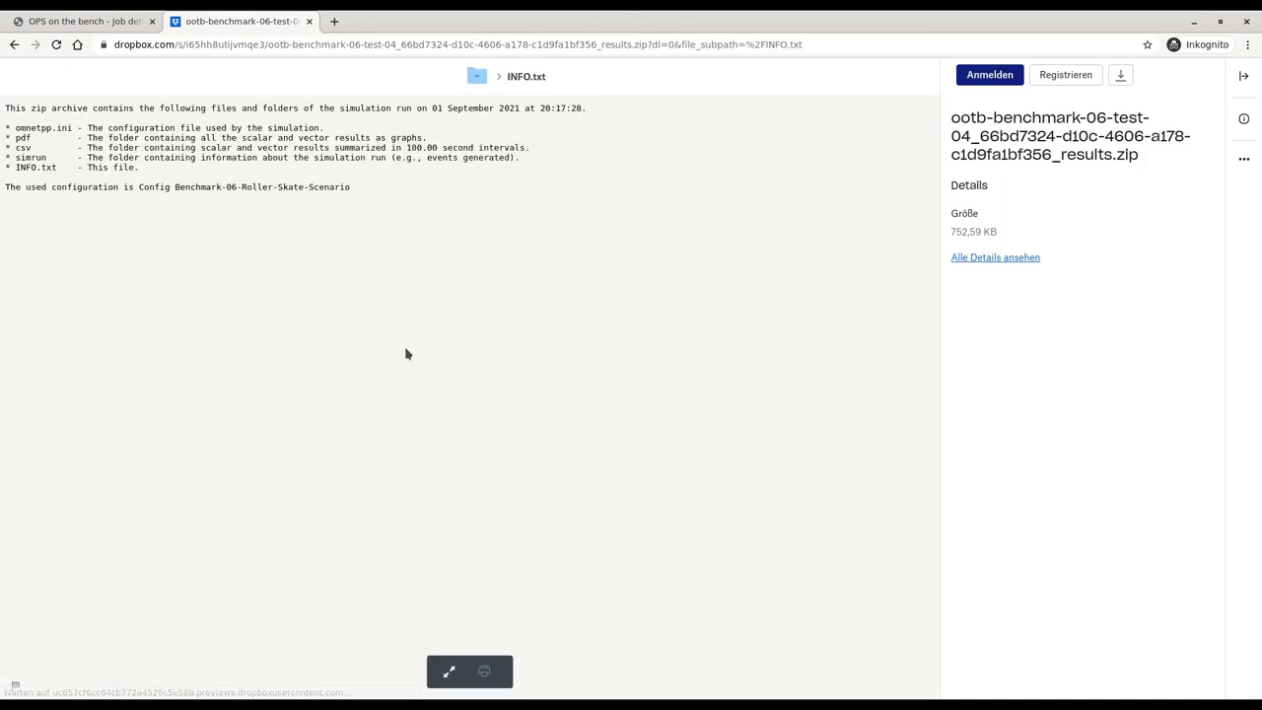
left_click(15, 46)
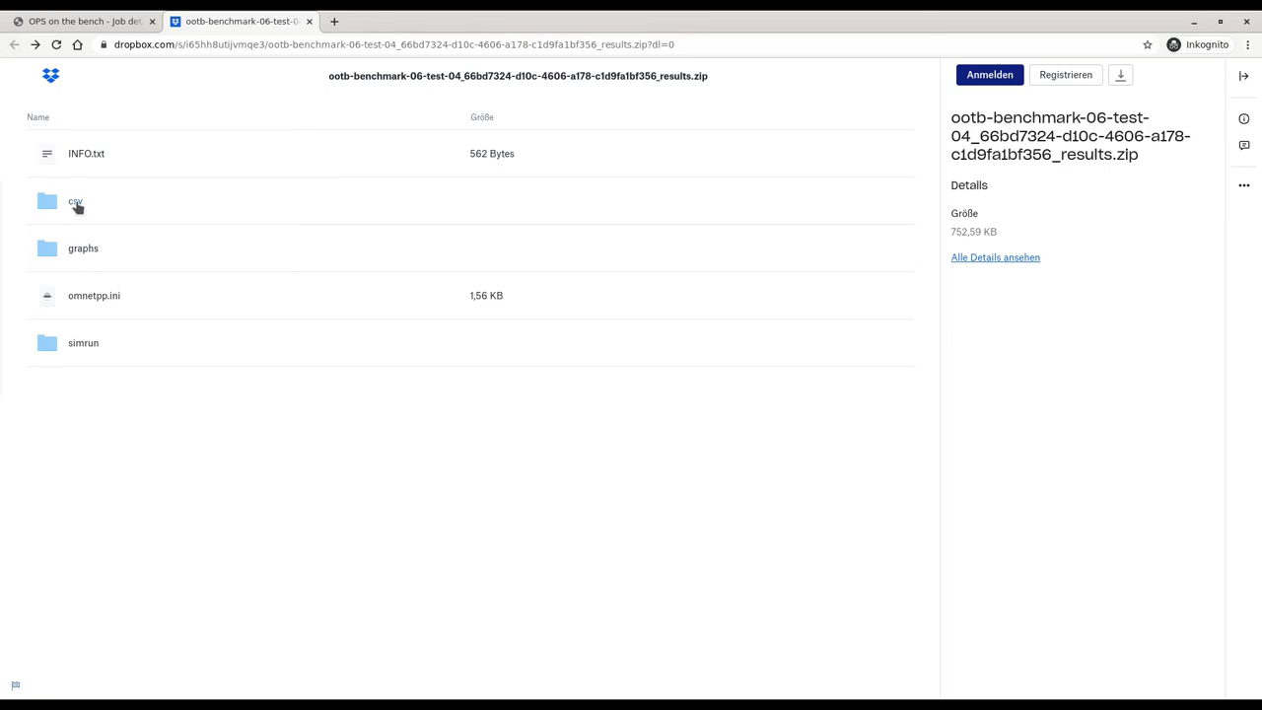
left_click(77, 204)
scroll(289, 200, "down", 10)
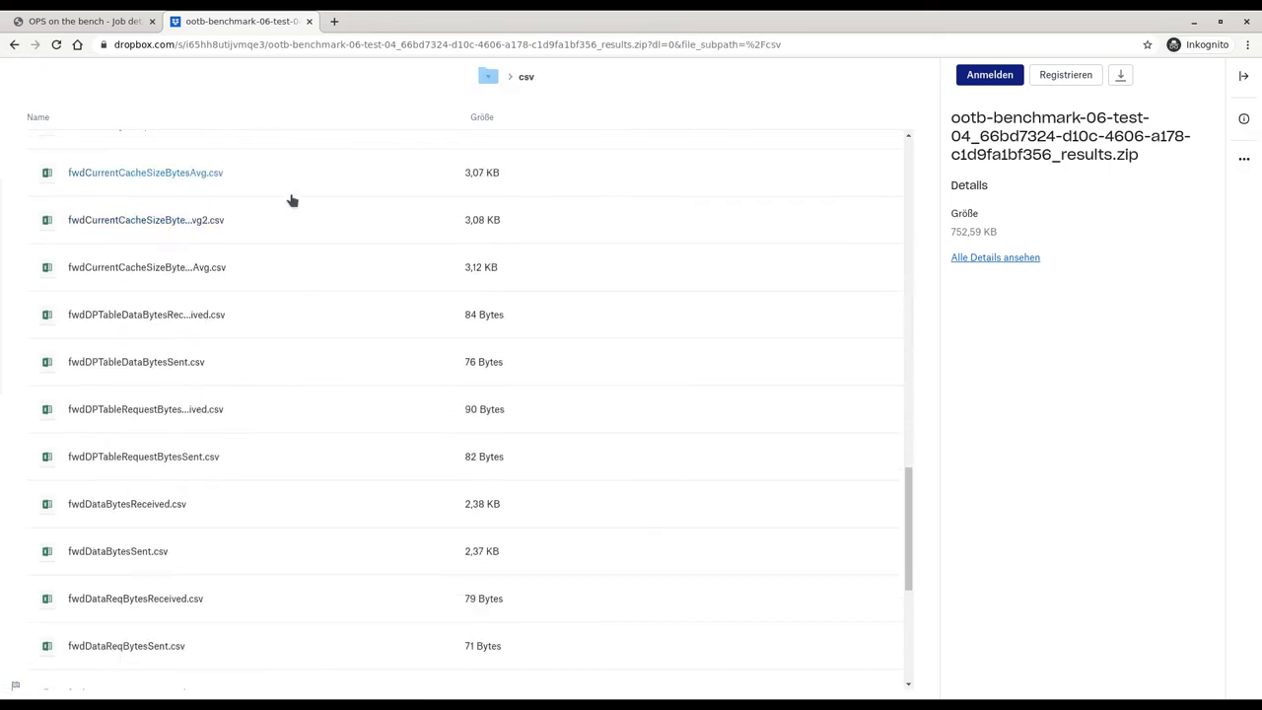
scroll(292, 200, "down", 5)
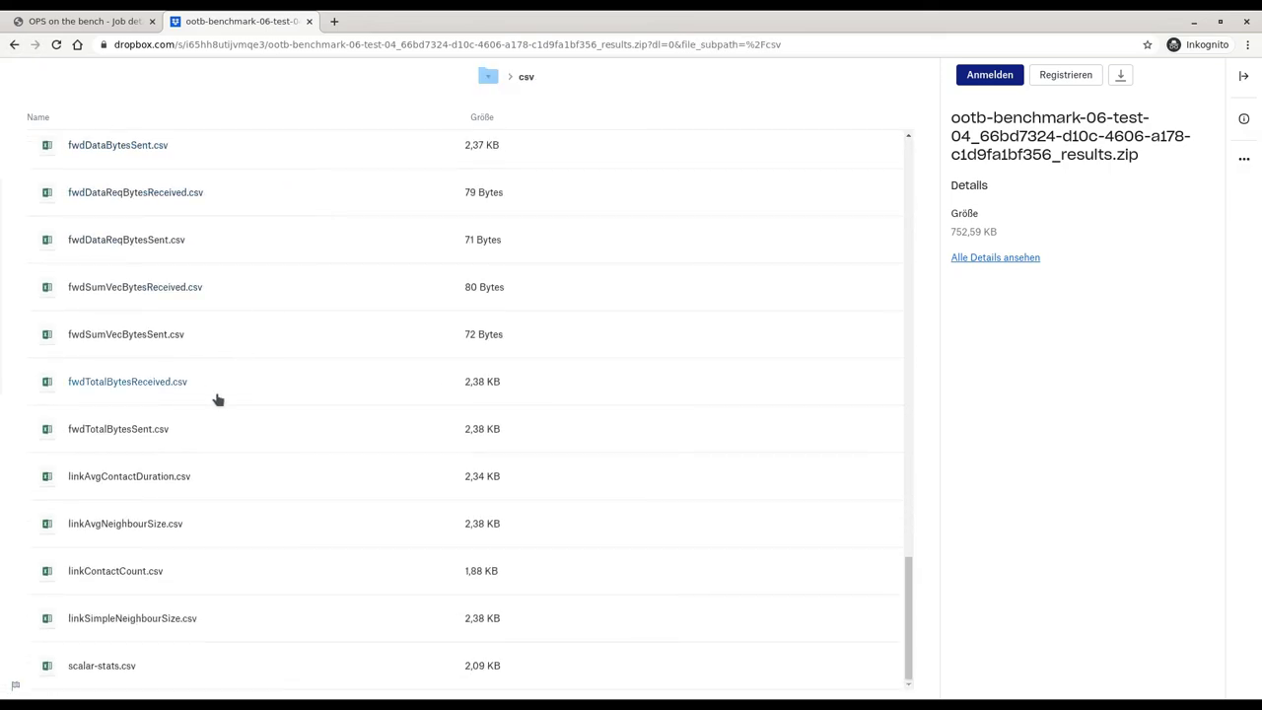
left_click(14, 47)
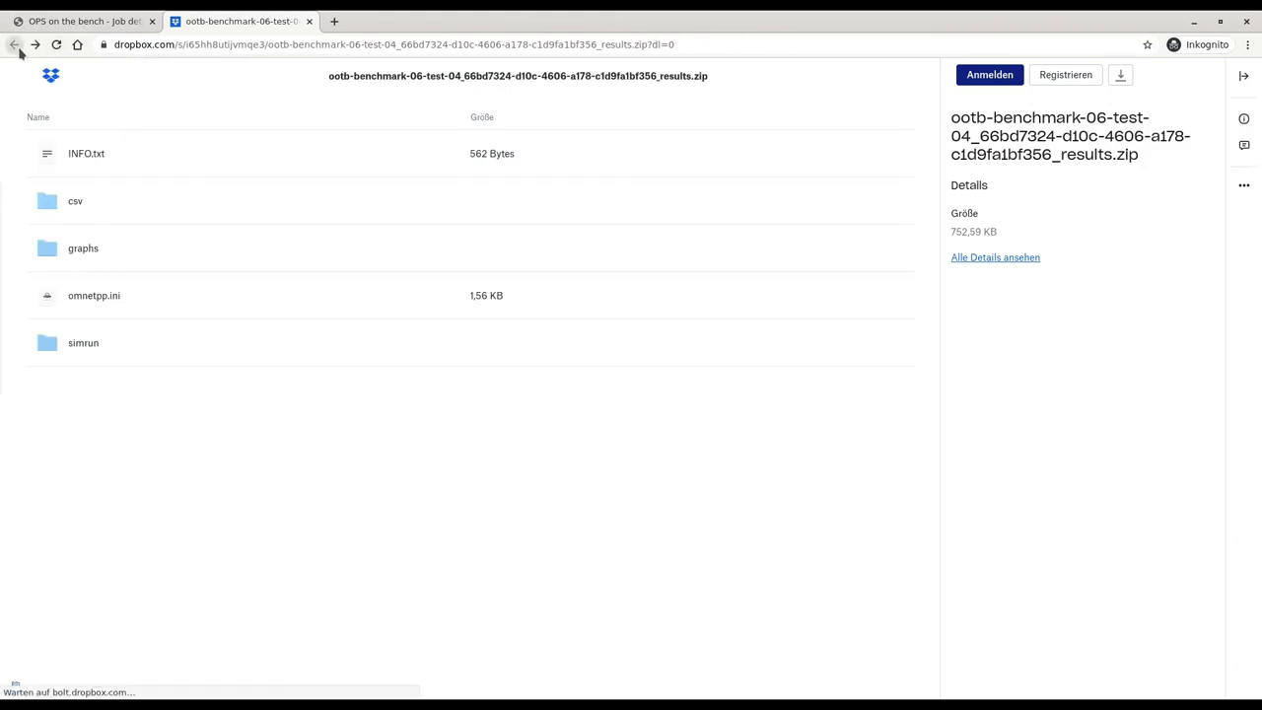
left_click(61, 253)
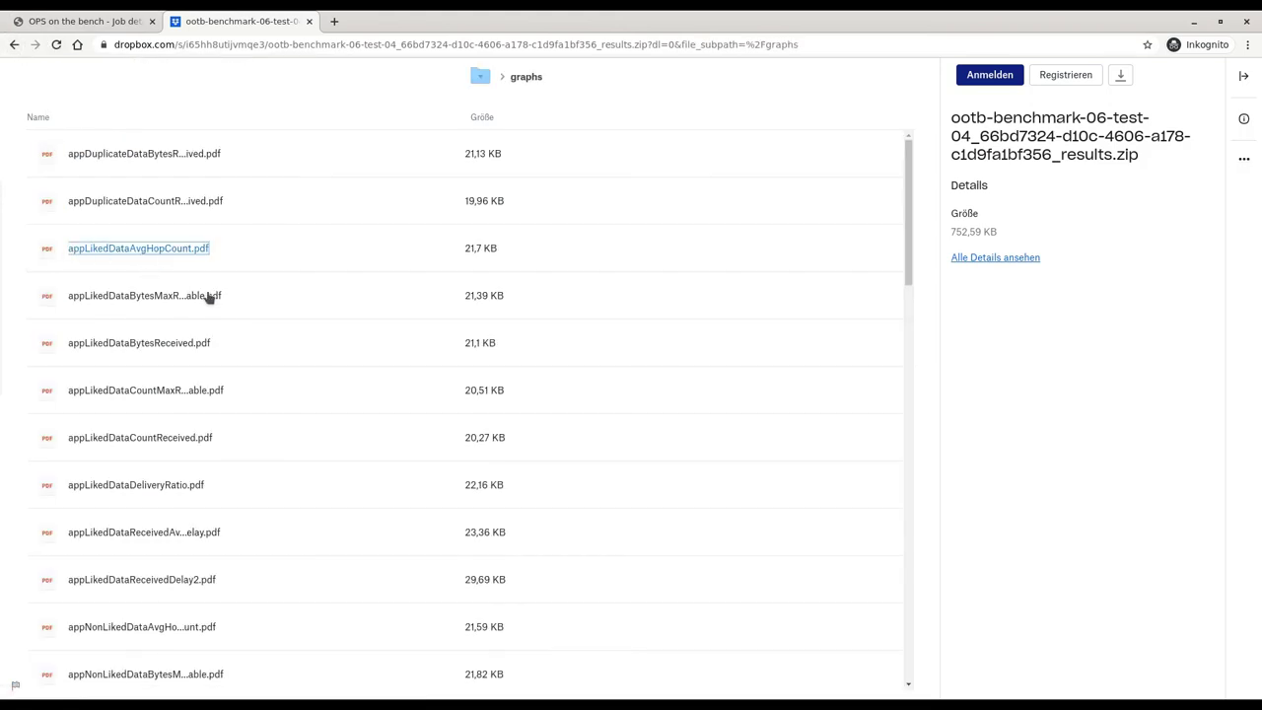
scroll(281, 347, "down", 7)
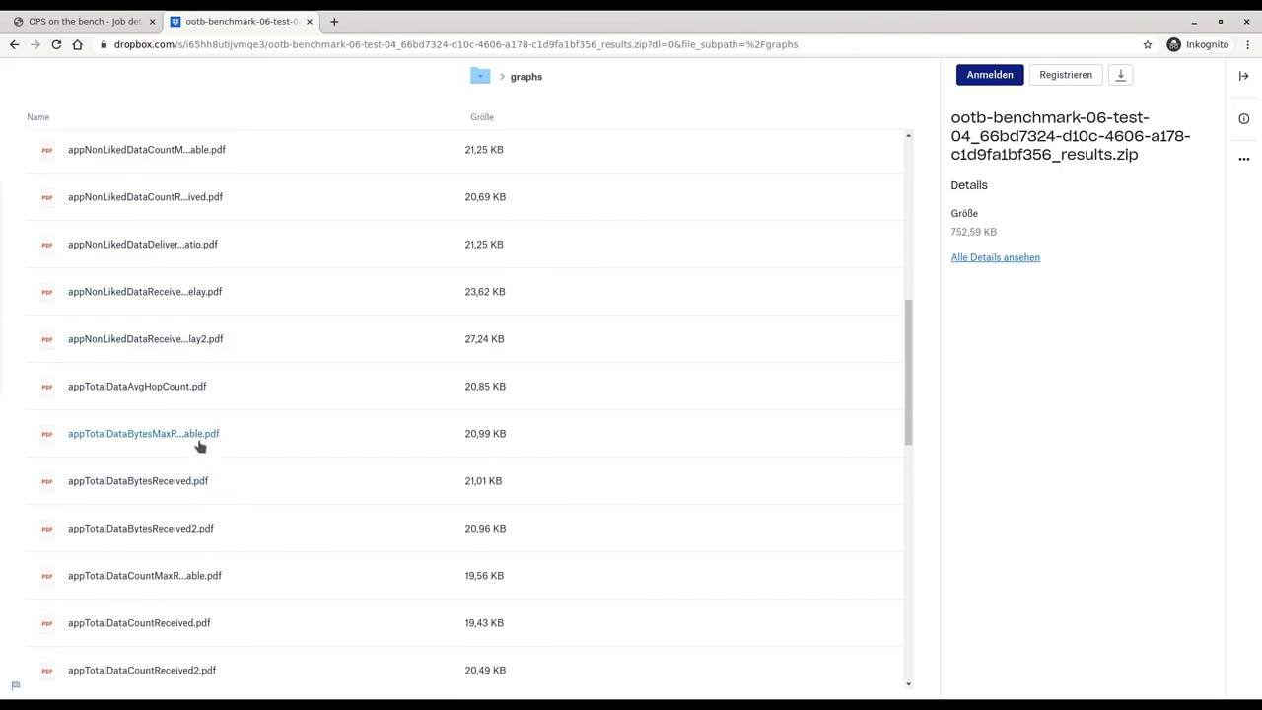
left_click(198, 444)
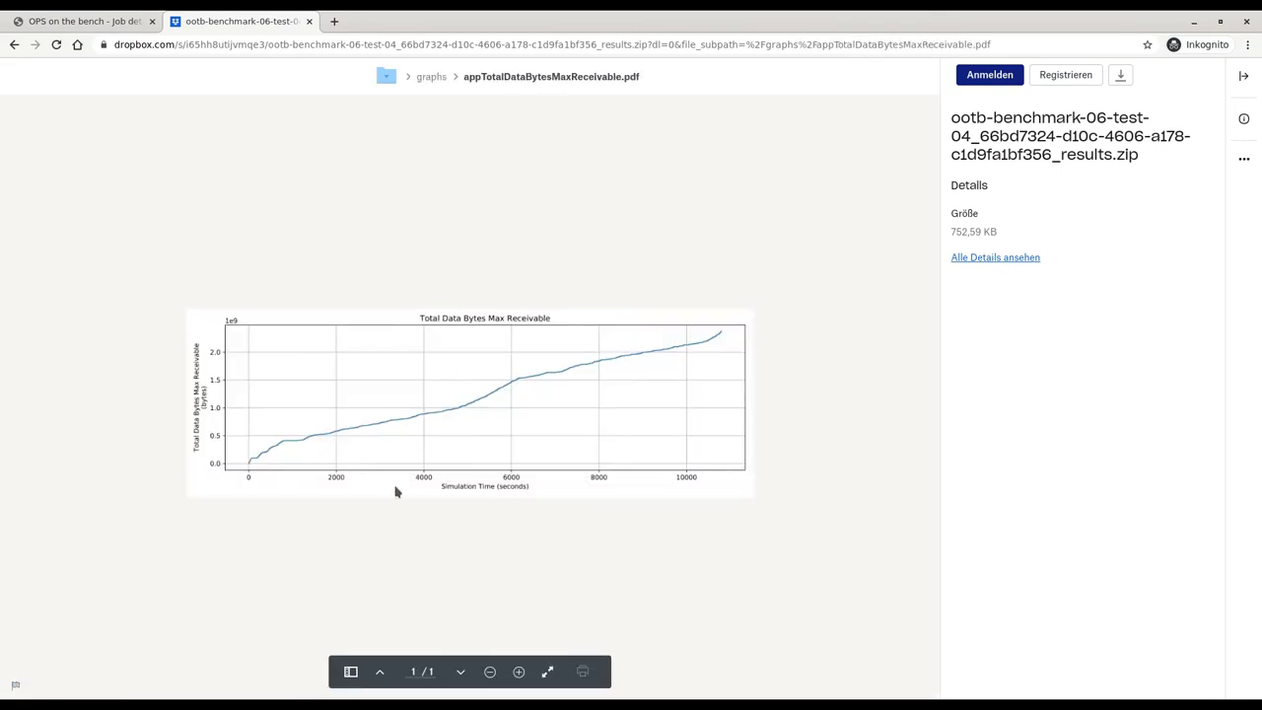
left_click(14, 44)
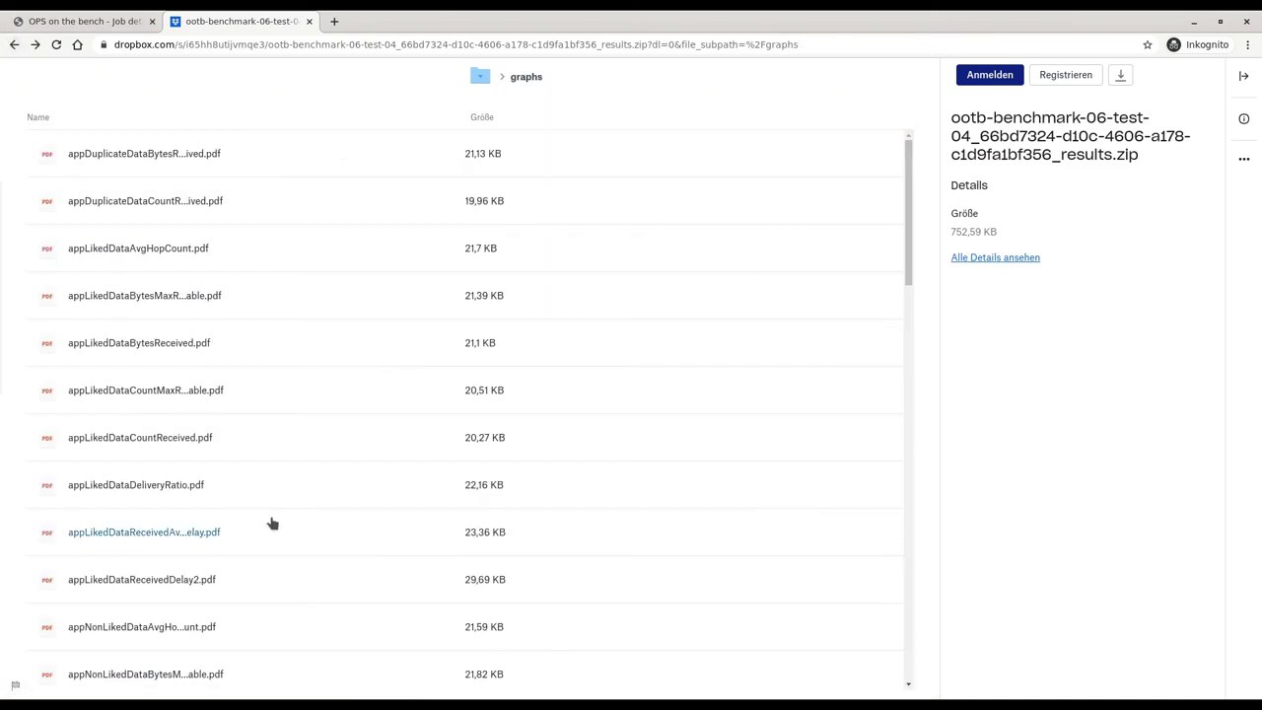
scroll(257, 512, "down", 3)
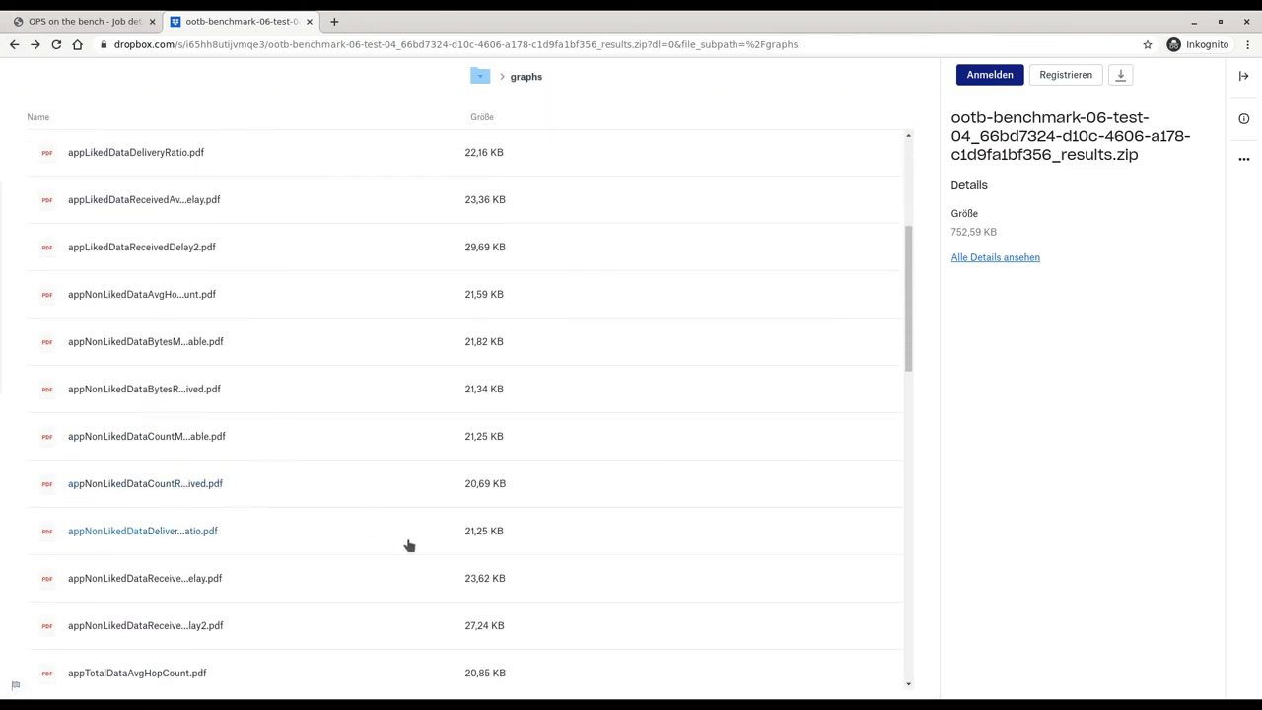
left_click(14, 44)
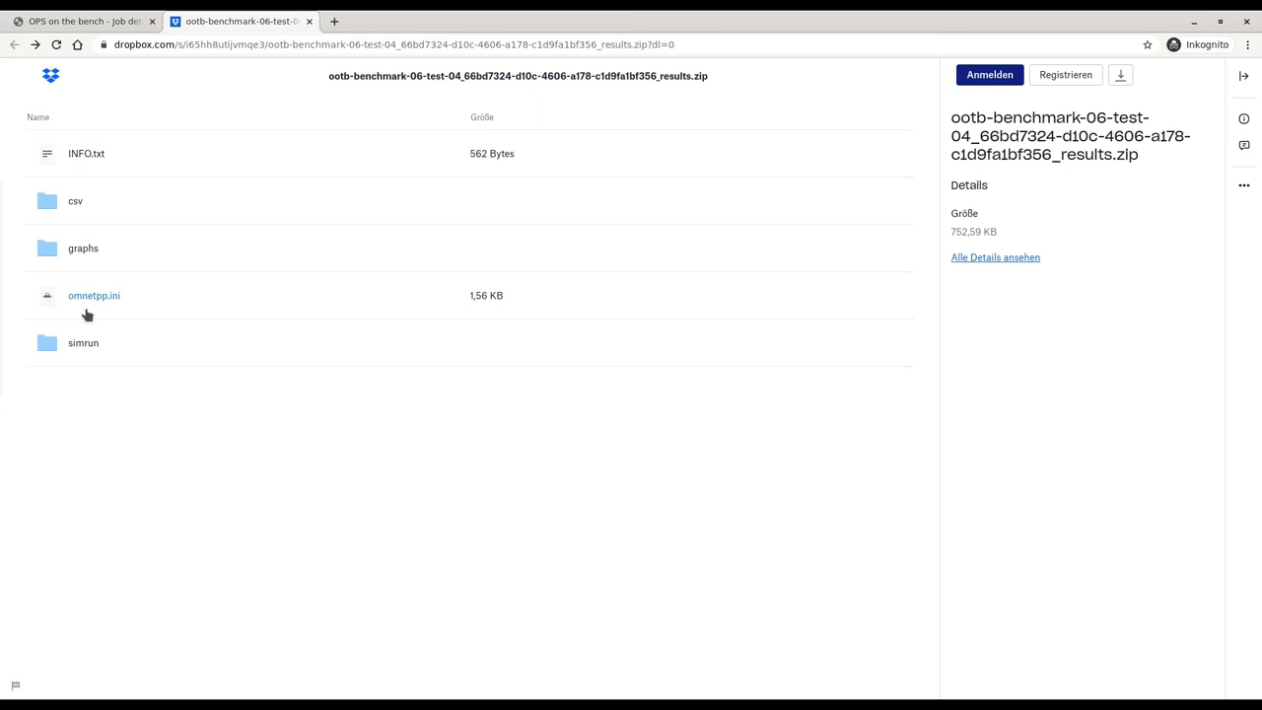
- Preview simrun-stats.pdf in the simrun folder, then close the preview
left_click(83, 351)
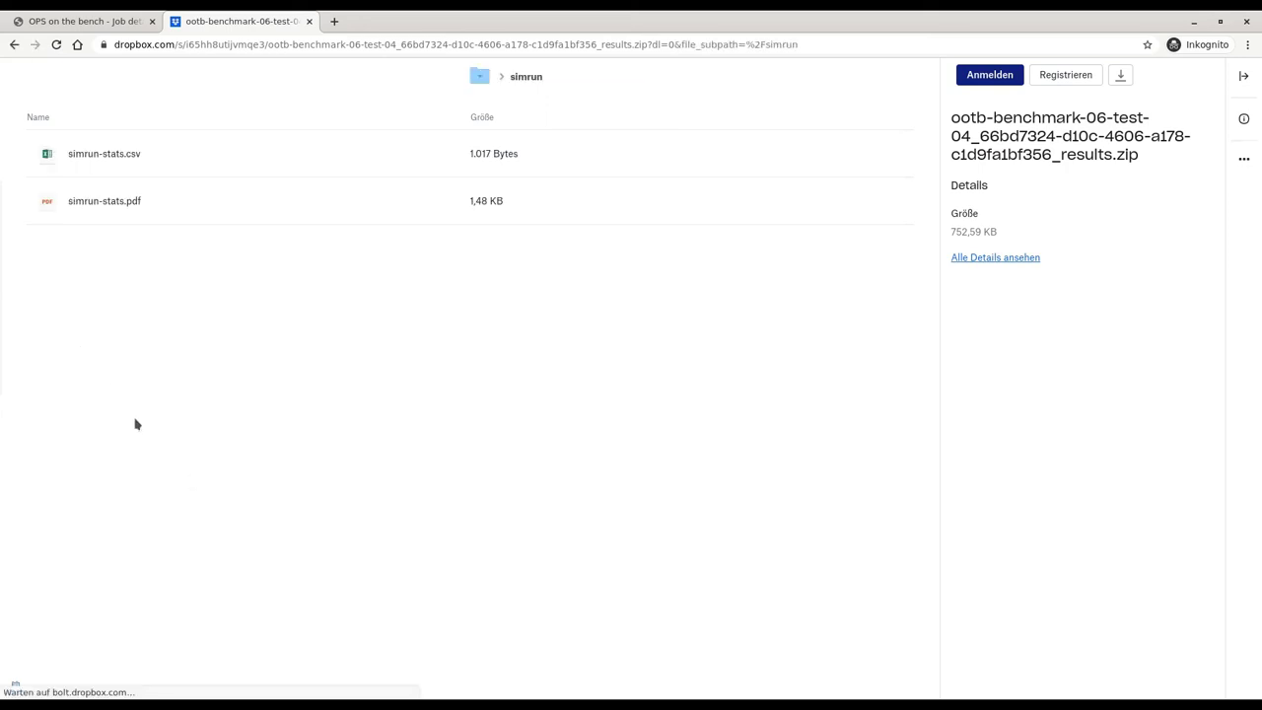
left_click(106, 201)
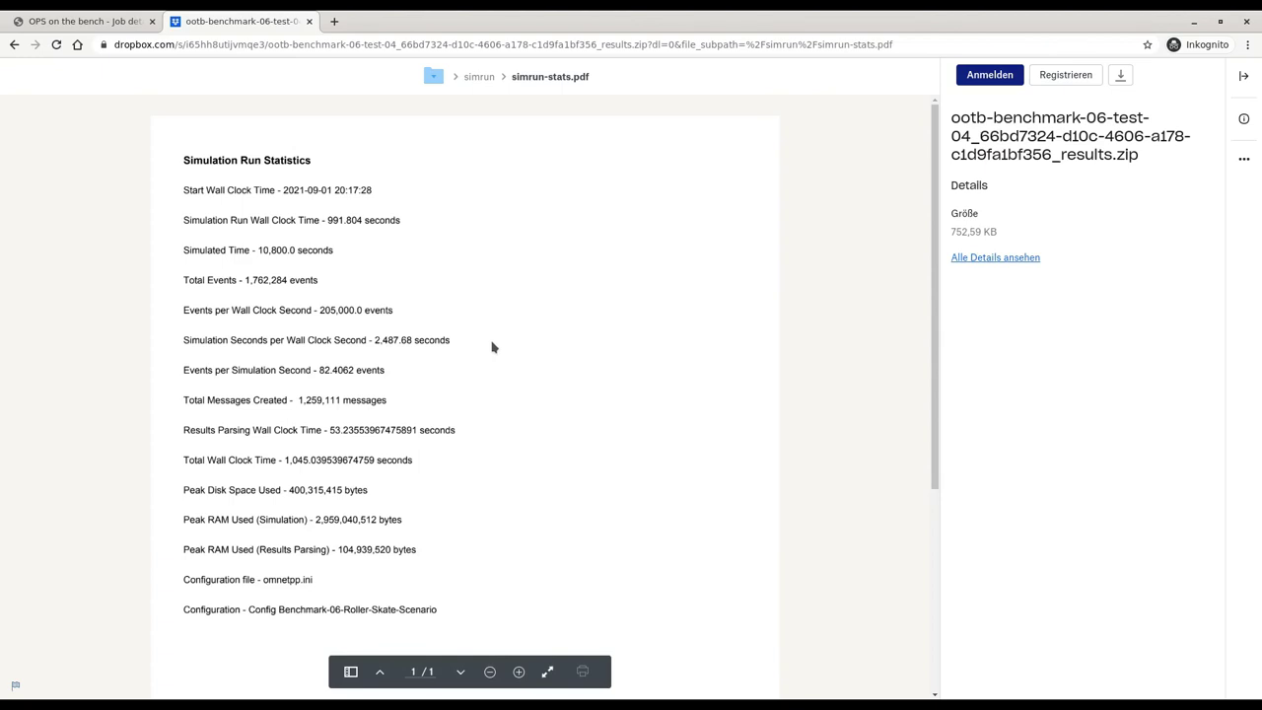
key("Escape")
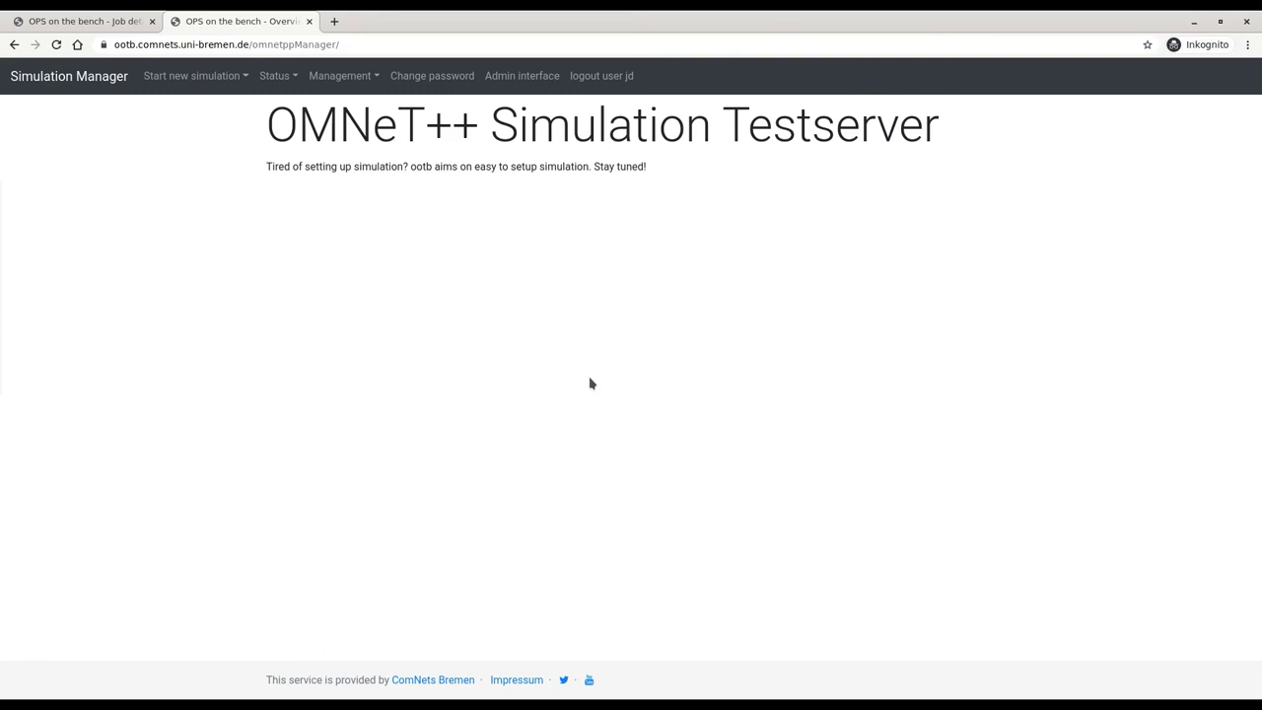
- Create an omnetpp.ini simulation titled 'Omnets-summit 2' using recently used file omnetpp-neu.ini
left_click(241, 87)
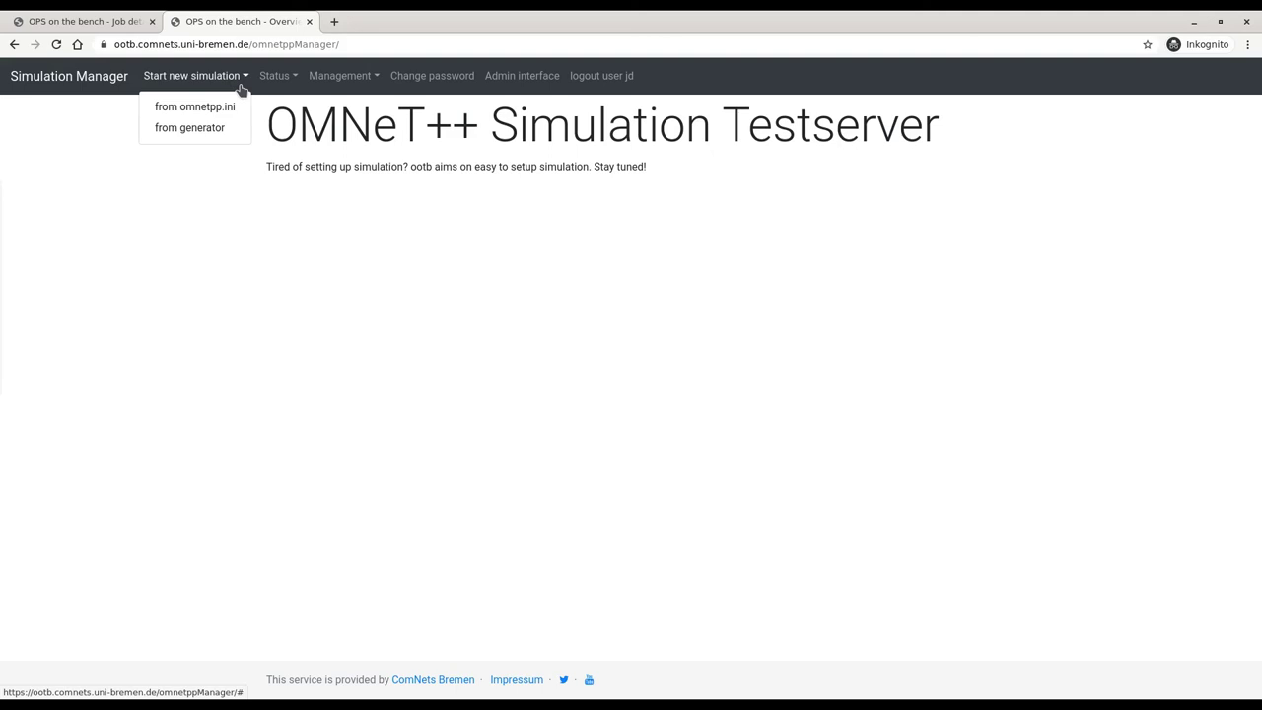
left_click(228, 106)
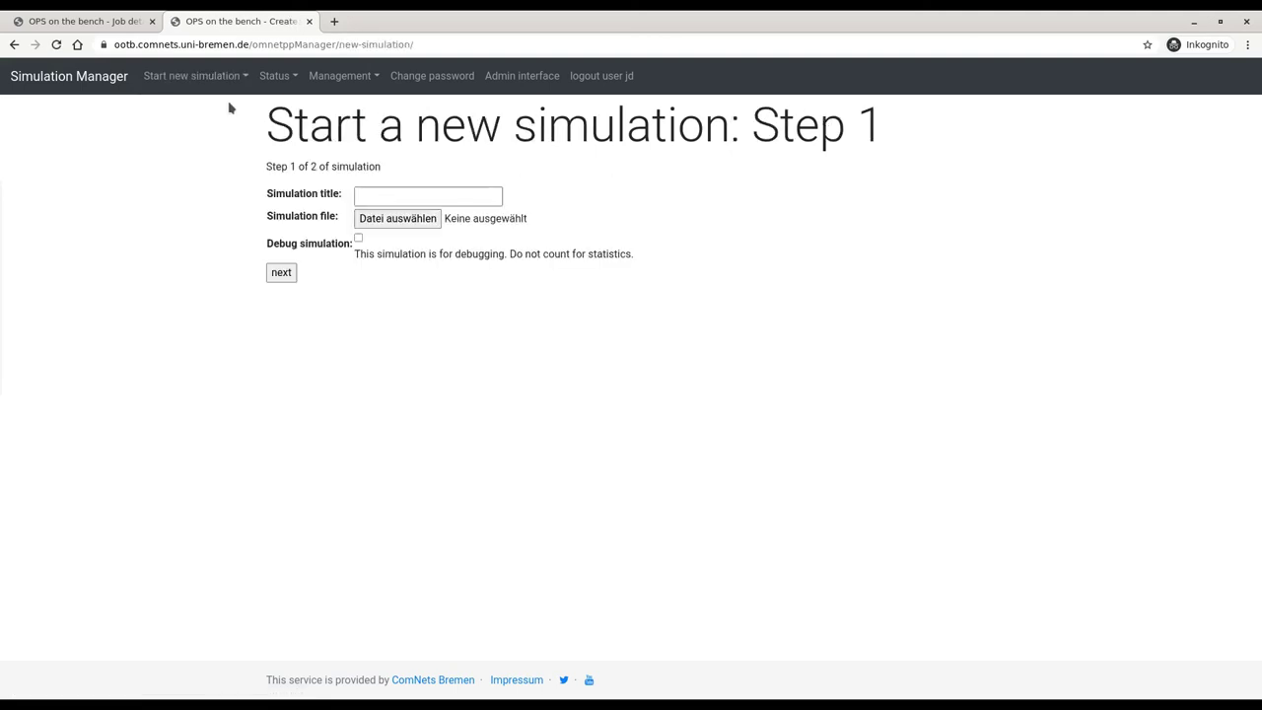
left_click(437, 202)
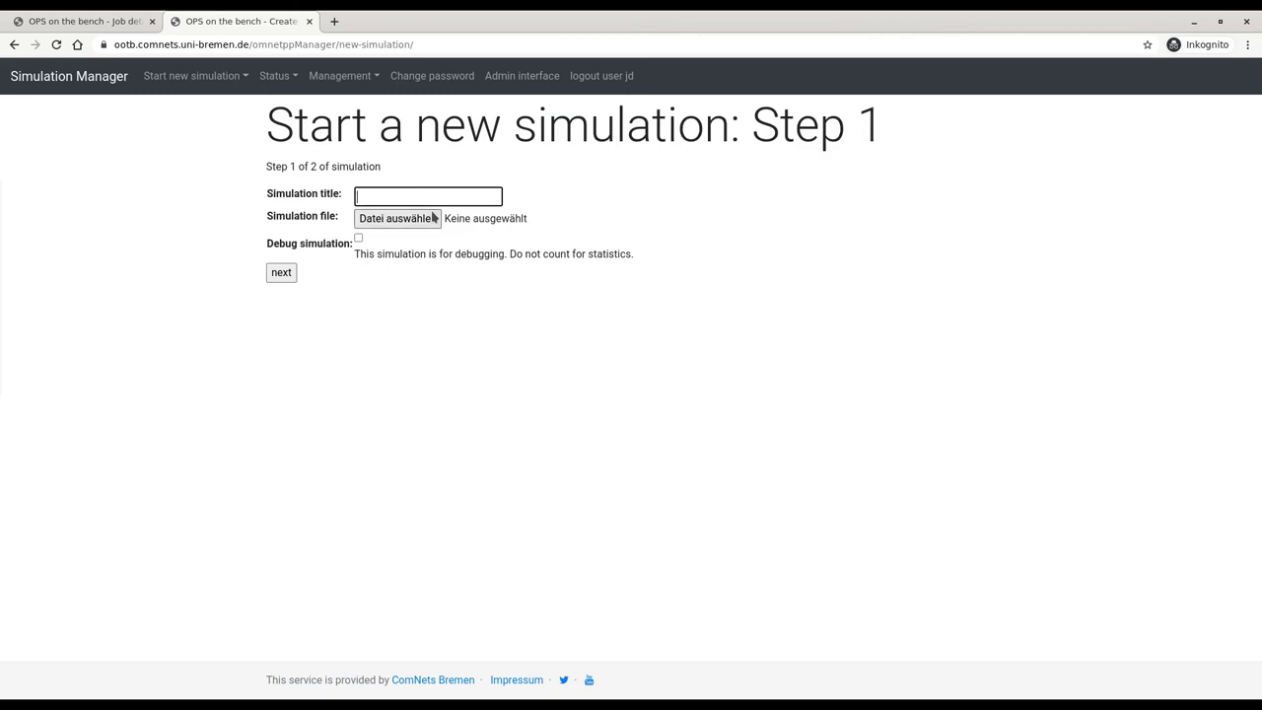
type("Omnets-summit")
type(" 2")
left_click(432, 218)
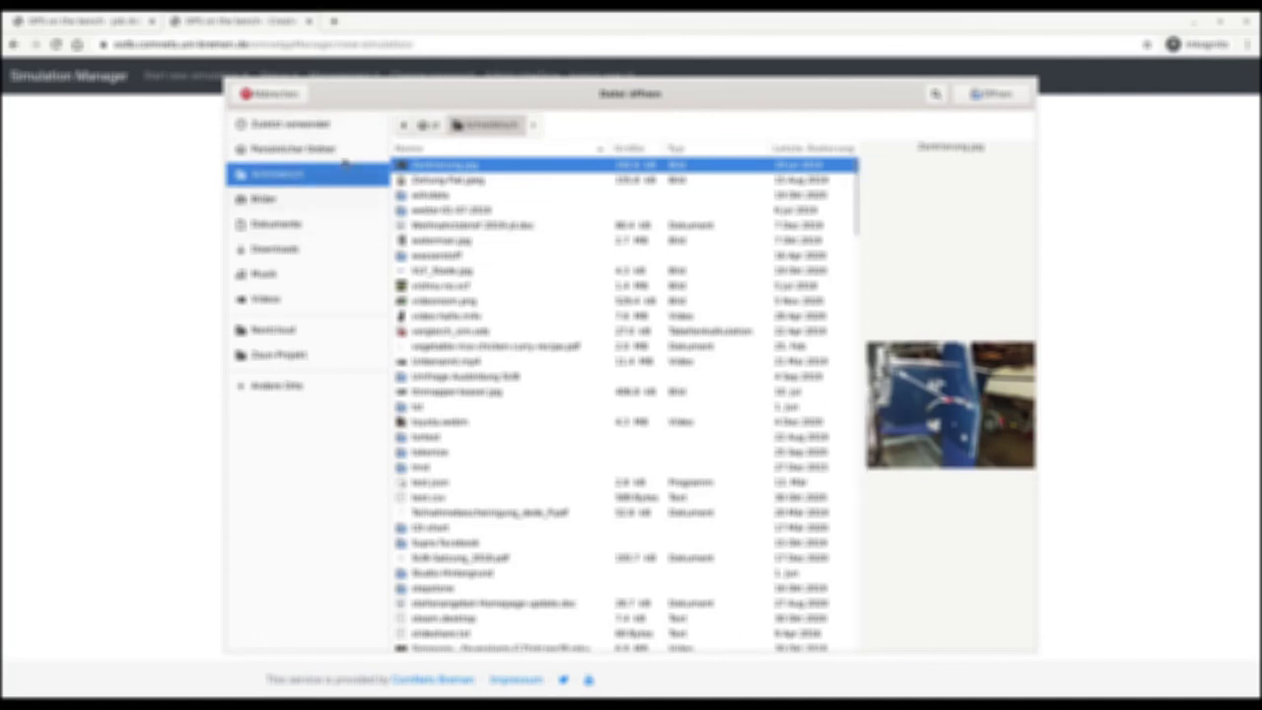
left_click(326, 125)
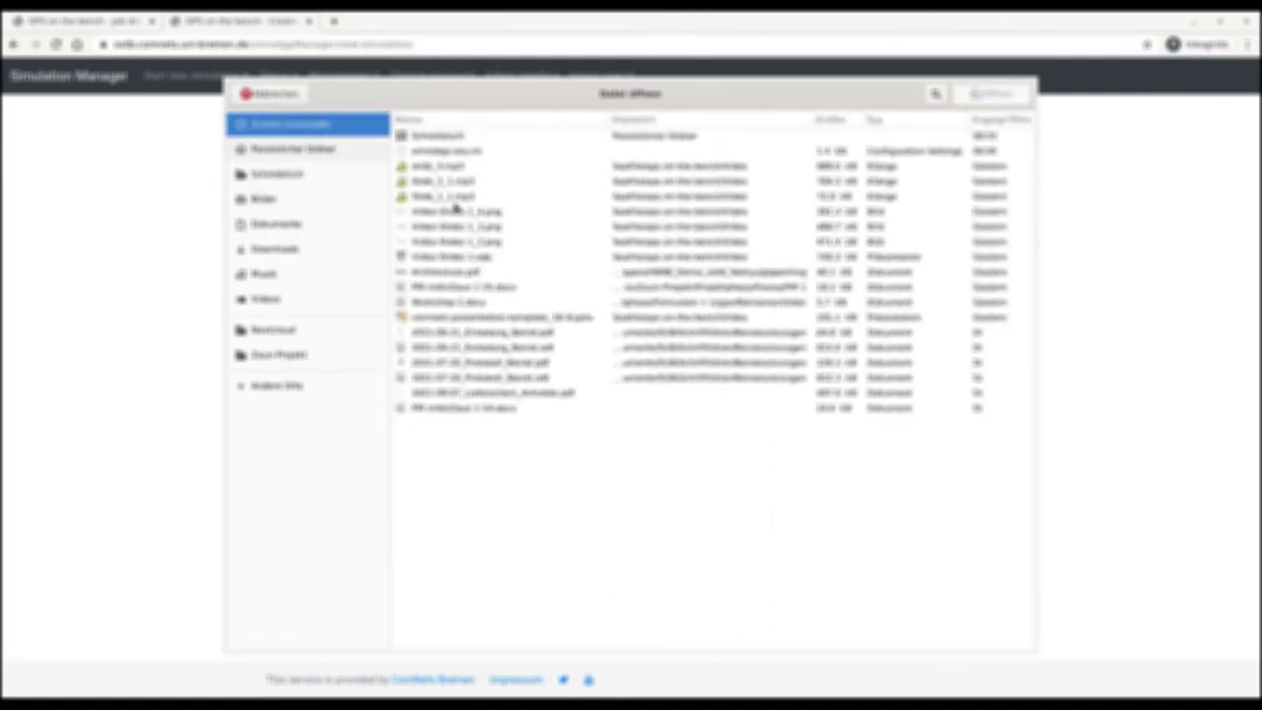
double_click(444, 149)
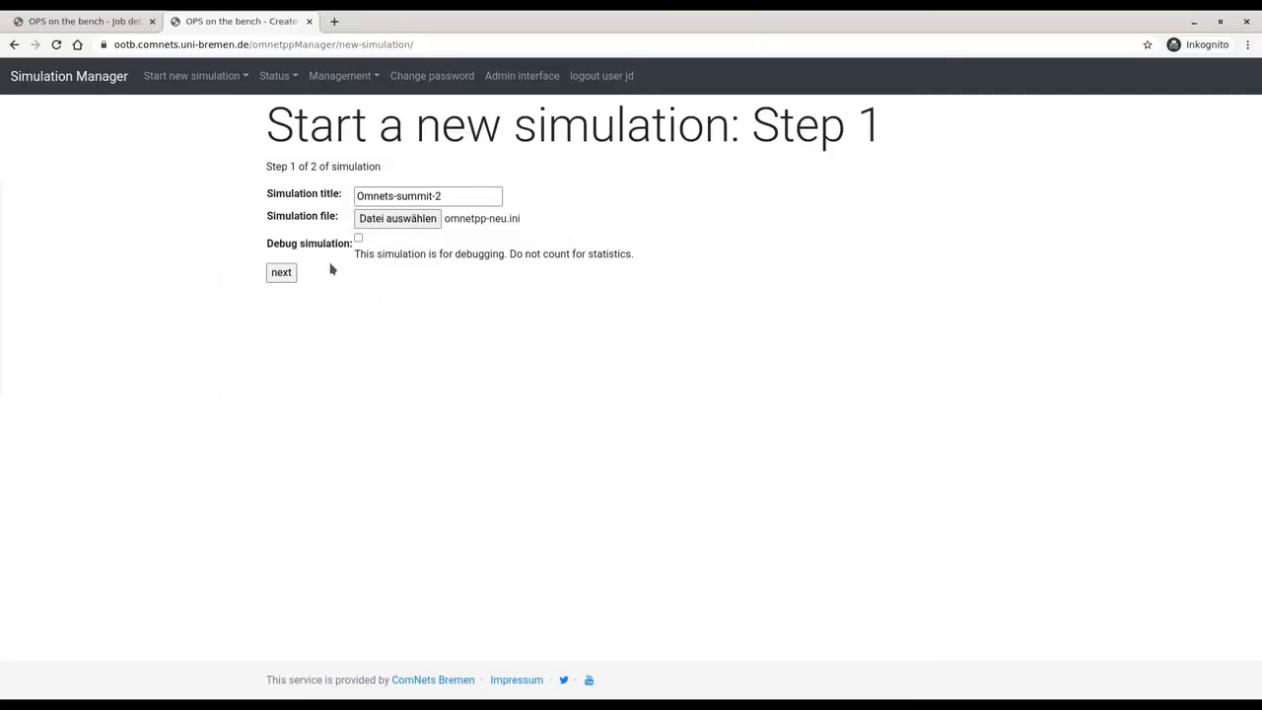
left_click(283, 277)
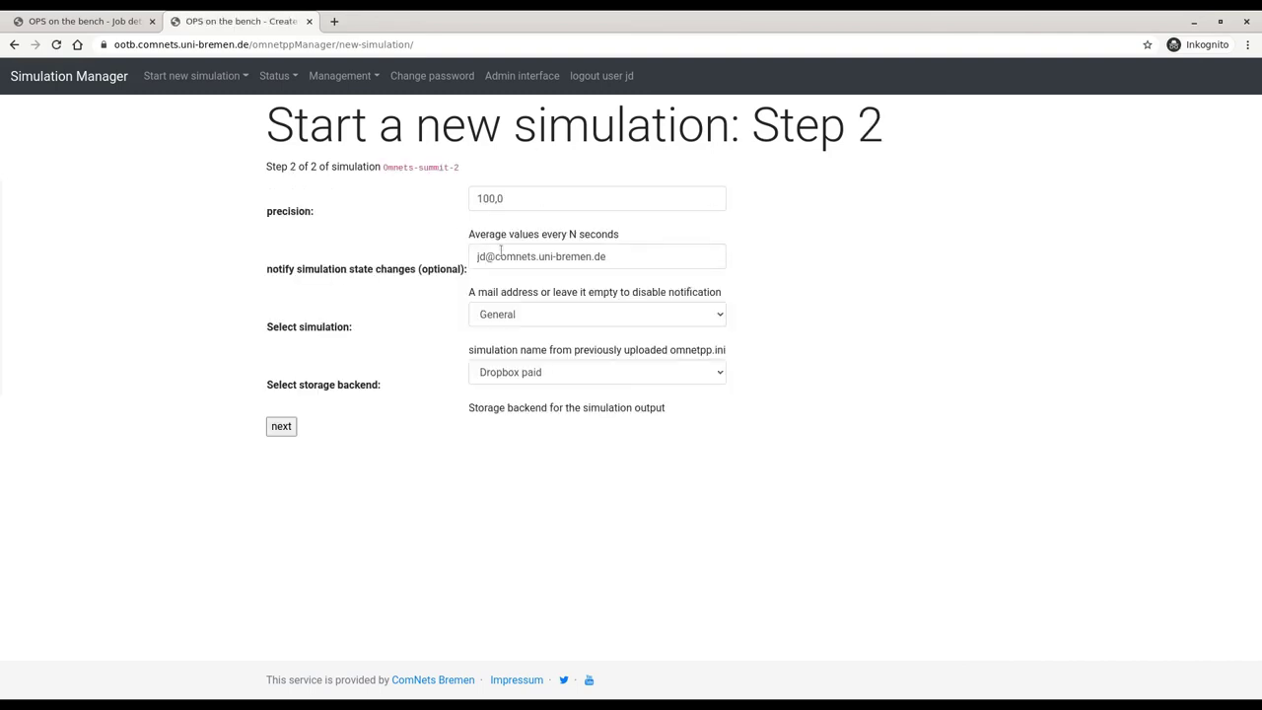
- Keep General as the run configuration and submit Omnets-summit-2
left_click(538, 317)
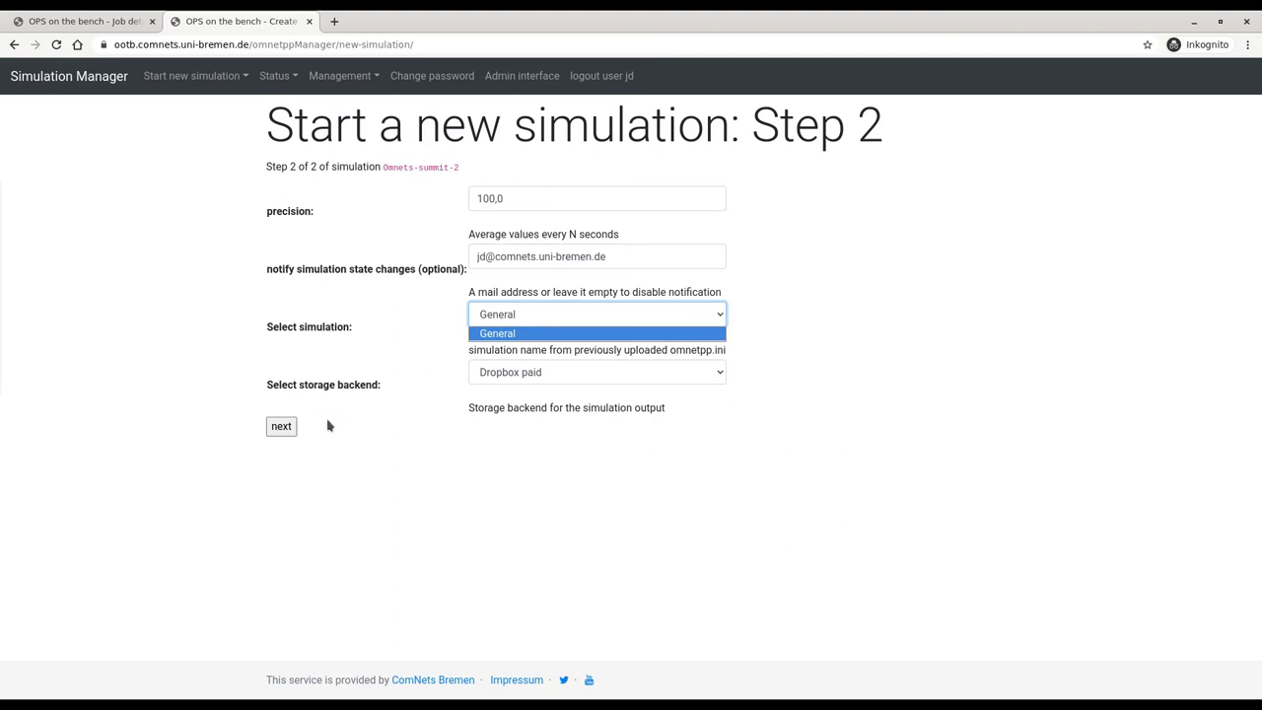
left_click(332, 475)
left_click(293, 435)
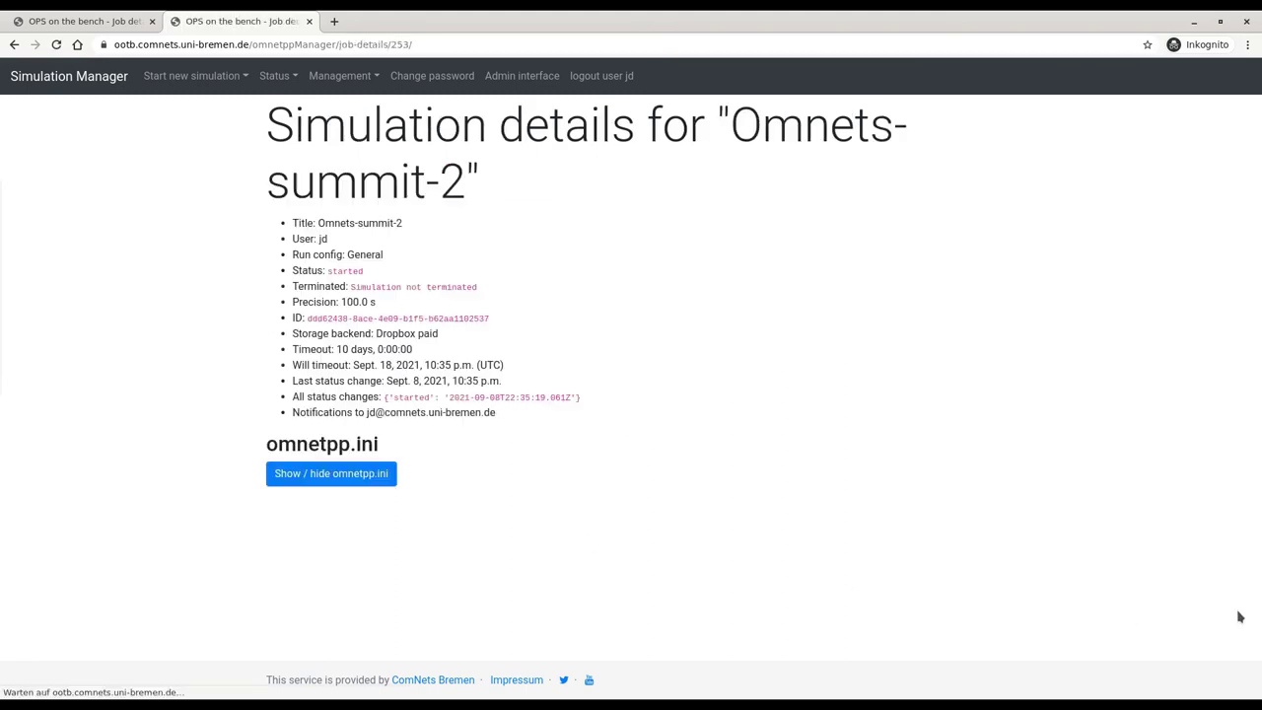